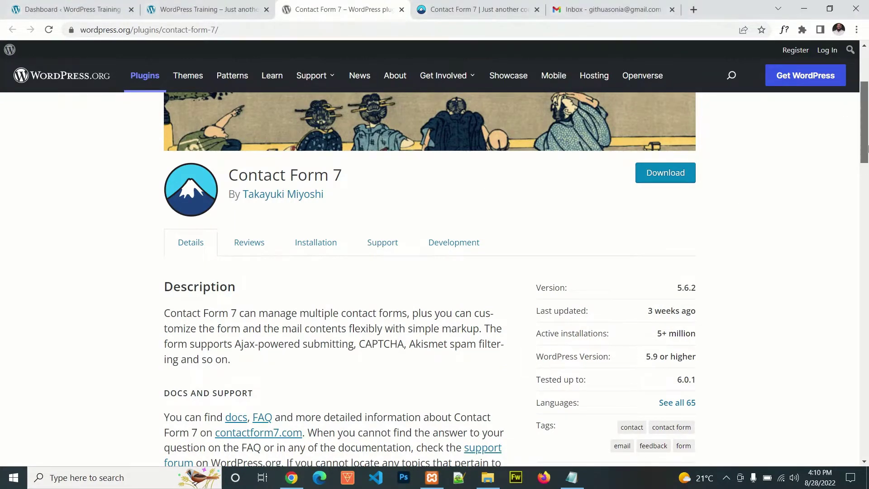
Look through the description, version details and privacy notices on the Contact Form 7 plugin page
{"action": "scroll", "coordinate": [183, 268], "scroll_direction": "down", "scroll_amount": 2}
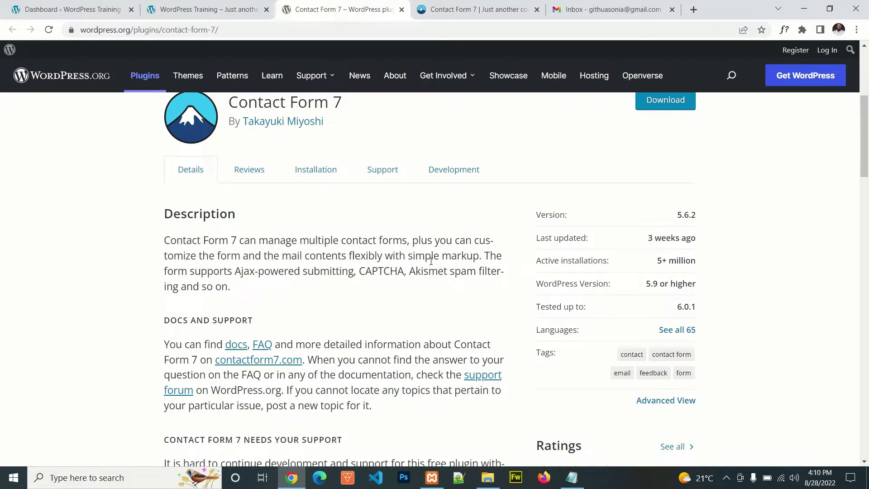
{"action": "scroll", "coordinate": [867, 177], "scroll_direction": "down", "scroll_amount": 3}
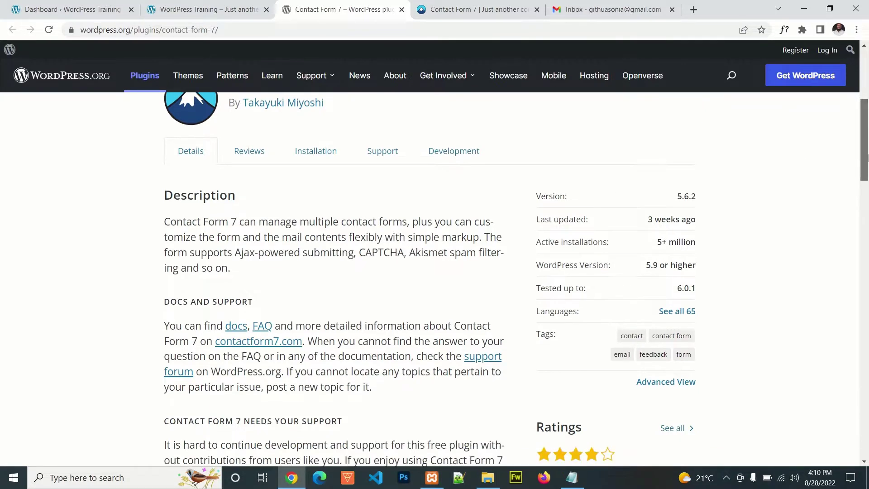
{"action": "scroll", "coordinate": [867, 176], "scroll_direction": "down", "scroll_amount": 7}
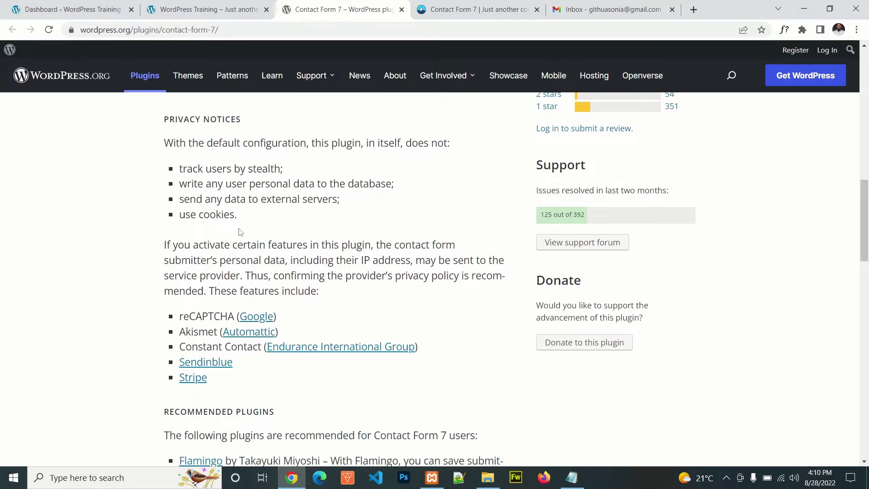
{"action": "scroll", "coordinate": [868, 181], "scroll_direction": "up", "scroll_amount": 5}
{"action": "scroll", "coordinate": [868, 181], "scroll_direction": "up", "scroll_amount": 10}
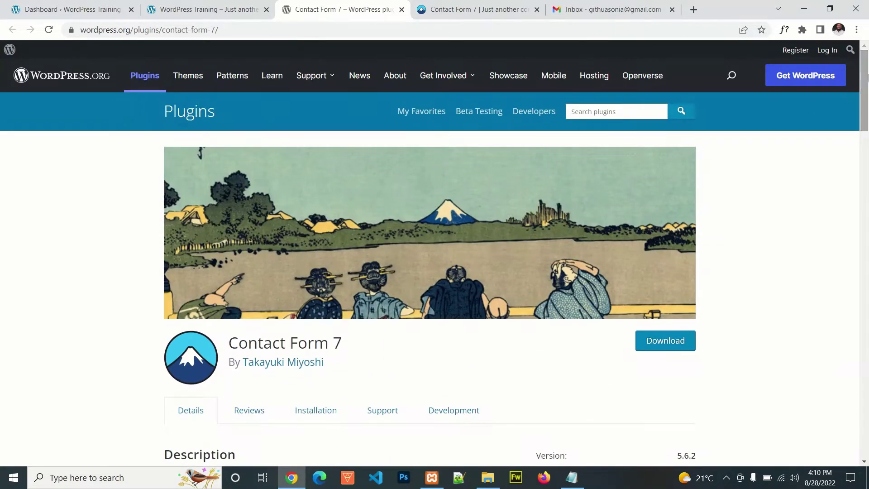
Switch to the official contactform7.com site and look over its front page posts
{"action": "left_click", "coordinate": [452, 9]}
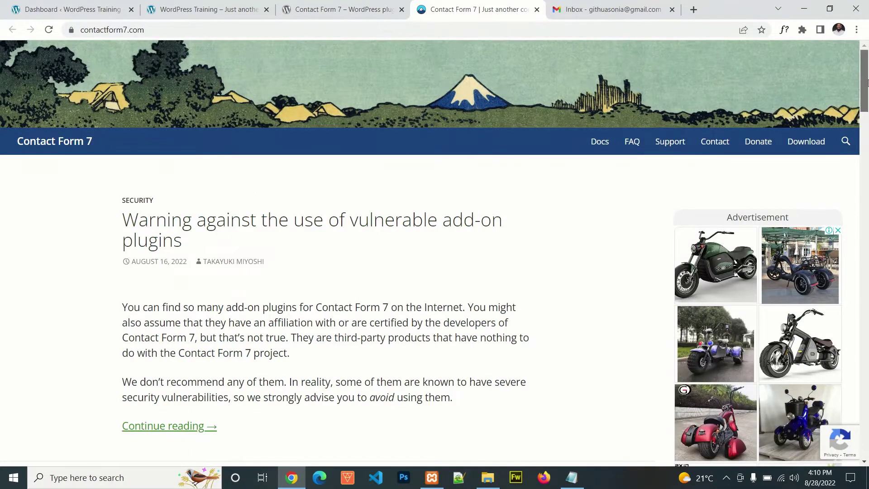
{"action": "scroll", "coordinate": [868, 83], "scroll_direction": "down", "scroll_amount": 5}
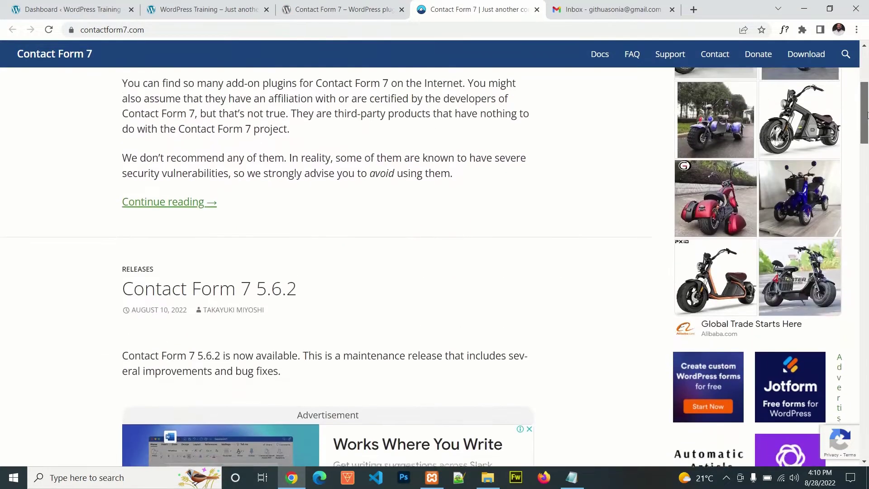
{"action": "scroll", "coordinate": [400, 95], "scroll_direction": "up", "scroll_amount": 4}
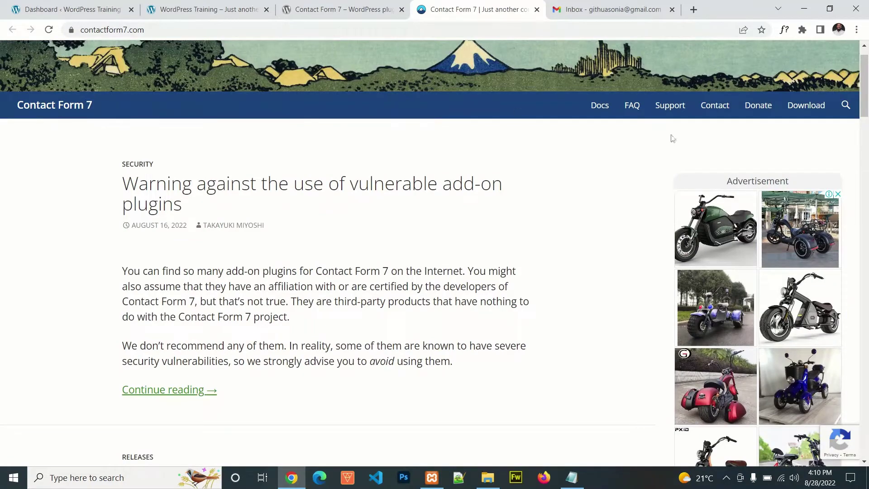
{"action": "left_click_drag", "start_coordinate": [868, 118], "coordinate": [868, 179]}
{"action": "scroll", "coordinate": [525, 202], "scroll_direction": "up", "scroll_amount": 10}
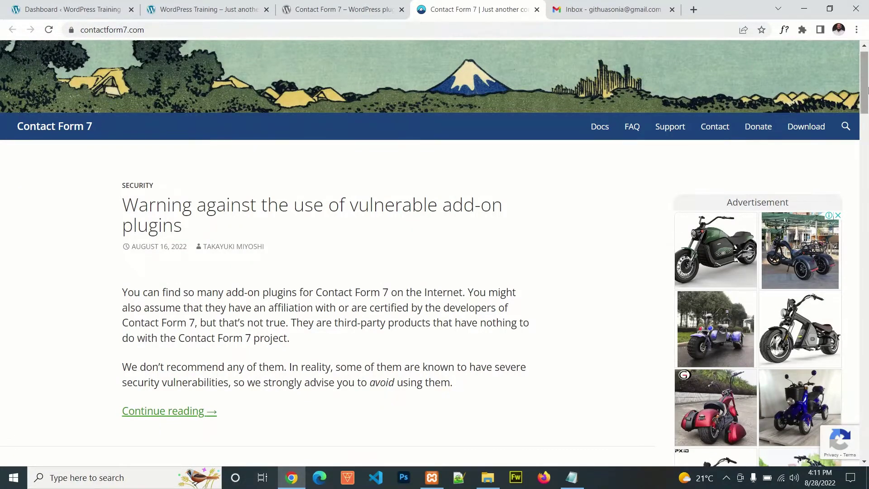
{"action": "left_click_drag", "start_coordinate": [868, 79], "coordinate": [867, 74]}
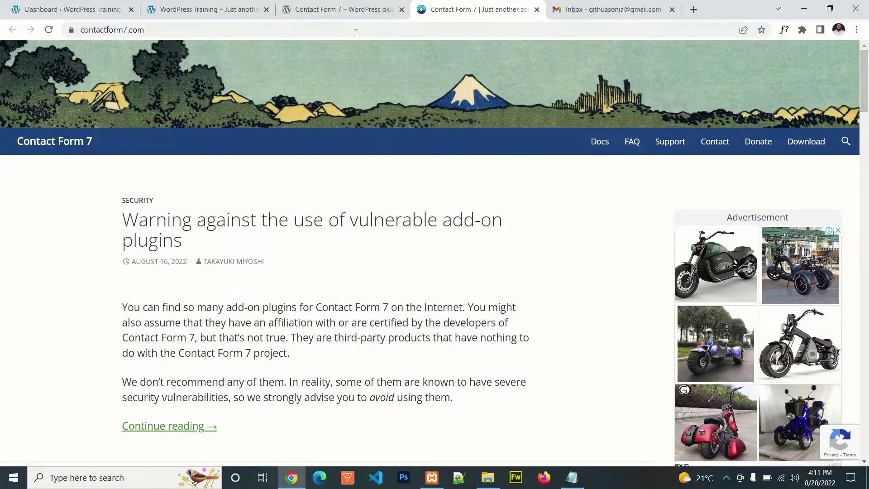
Switch to the WordPress Training site, look over its home page and open the Contact Us page
{"action": "left_click", "coordinate": [352, 6]}
{"action": "left_click", "coordinate": [225, 5]}
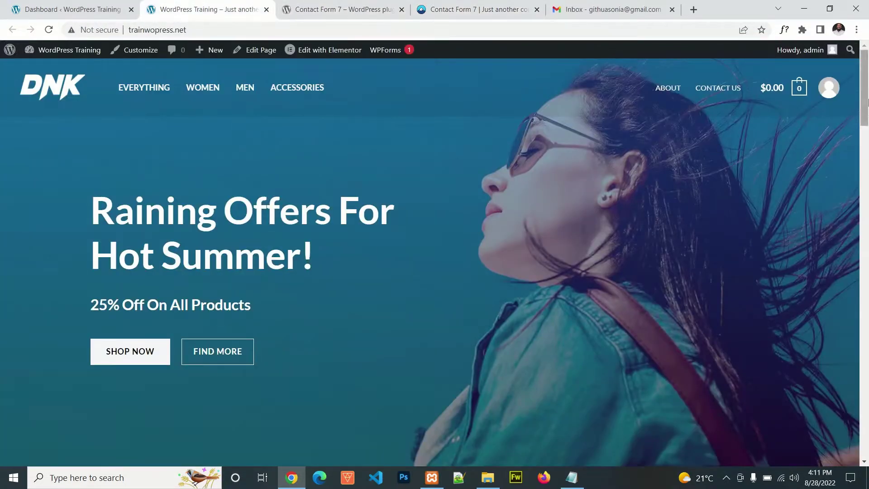
{"action": "scroll", "coordinate": [735, 175], "scroll_direction": "down", "scroll_amount": 5}
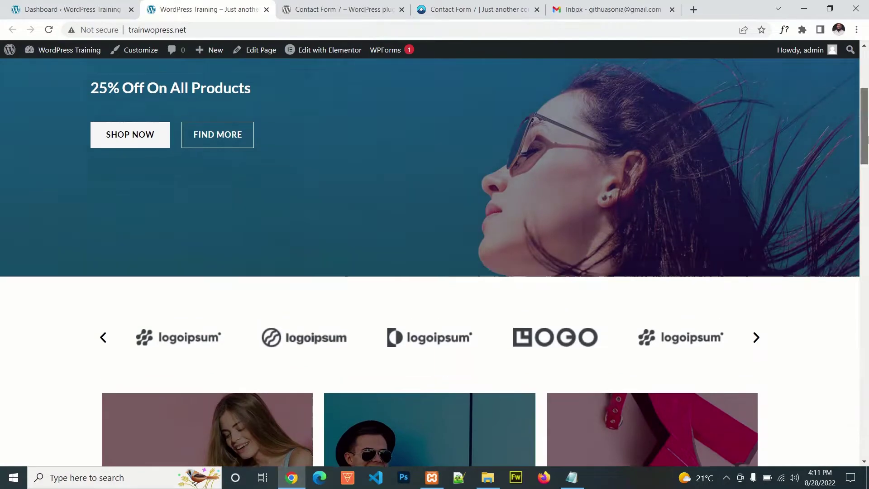
{"action": "scroll", "coordinate": [469, 144], "scroll_direction": "up", "scroll_amount": 5}
{"action": "left_click", "coordinate": [718, 88]}
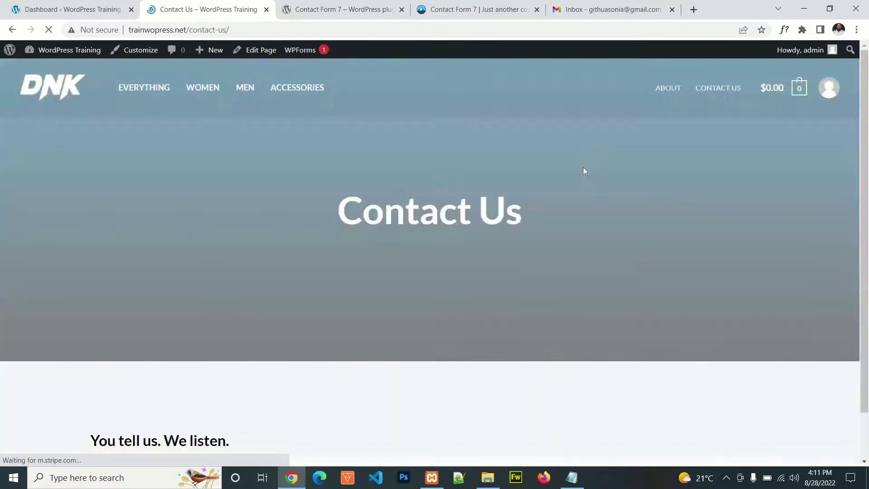
Examine the contact form's fields and its submit control on the Contact Us page
{"action": "scroll", "coordinate": [868, 103], "scroll_direction": "down", "scroll_amount": 9}
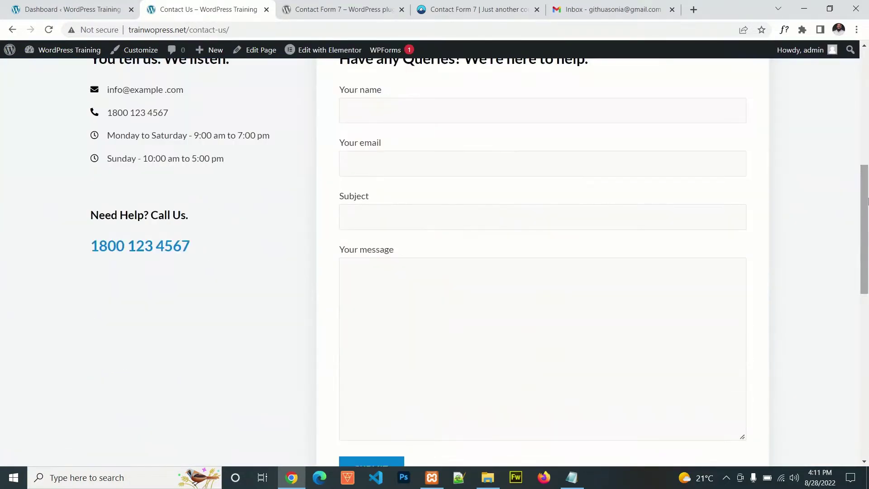
{"action": "scroll", "coordinate": [669, 155], "scroll_direction": "up", "scroll_amount": 1}
{"action": "left_click", "coordinate": [410, 142]}
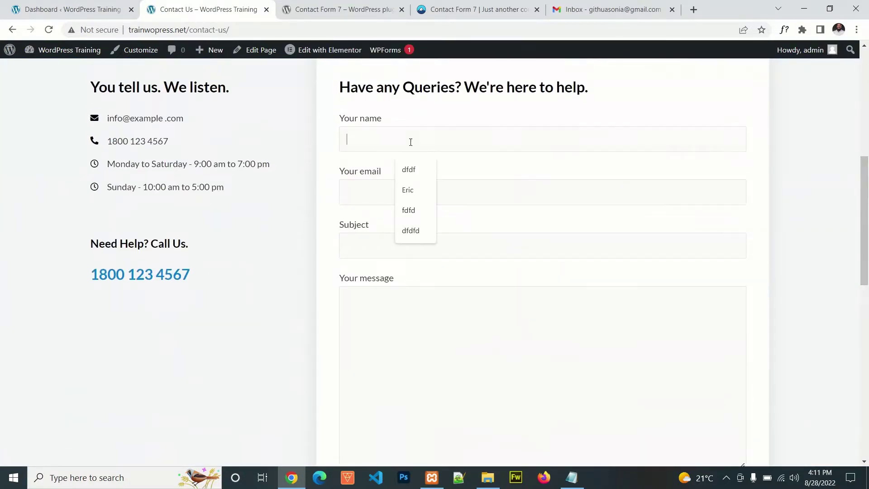
{"action": "left_click", "coordinate": [596, 101]}
{"action": "scroll", "coordinate": [868, 254], "scroll_direction": "down", "scroll_amount": 4}
{"action": "scroll", "coordinate": [868, 255], "scroll_direction": "down", "scroll_amount": 3}
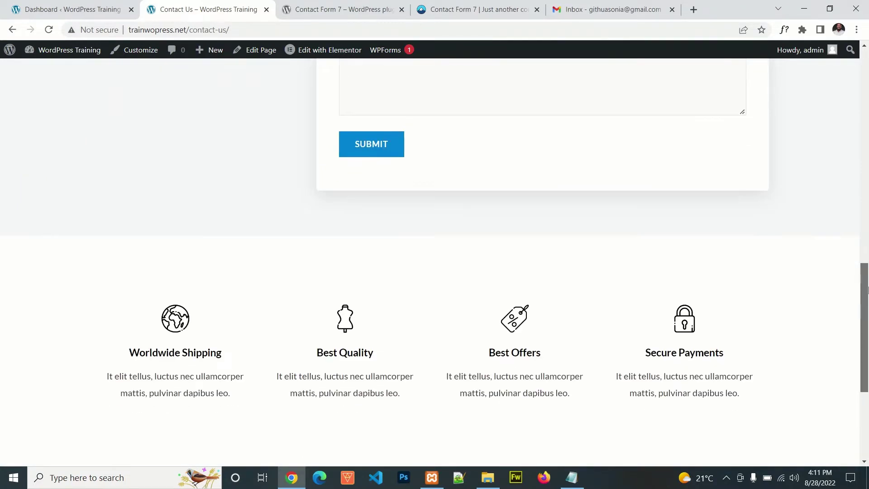
{"action": "scroll", "coordinate": [868, 183], "scroll_direction": "up", "scroll_amount": 6}
{"action": "scroll", "coordinate": [868, 183], "scroll_direction": "up", "scroll_amount": 1}
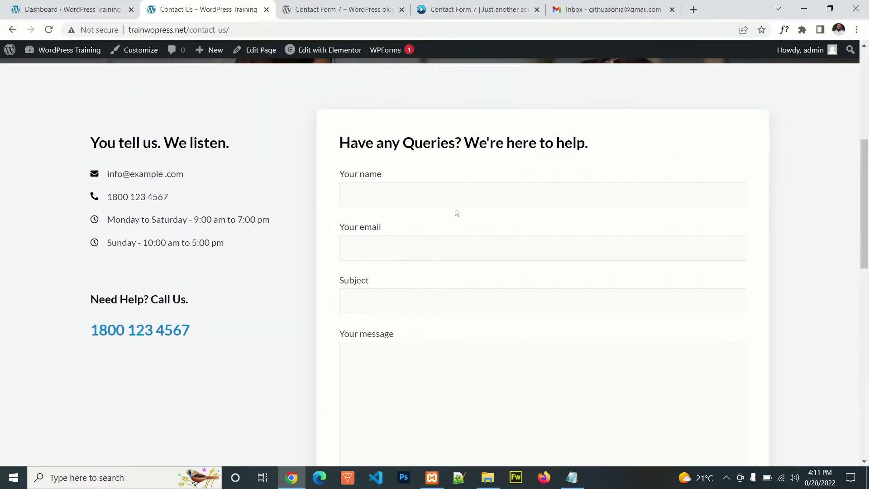
Fill in the contact form's name and email fields with the sender's saved first name and email address
{"action": "left_click", "coordinate": [362, 192]}
{"action": "left_click", "coordinate": [413, 247]}
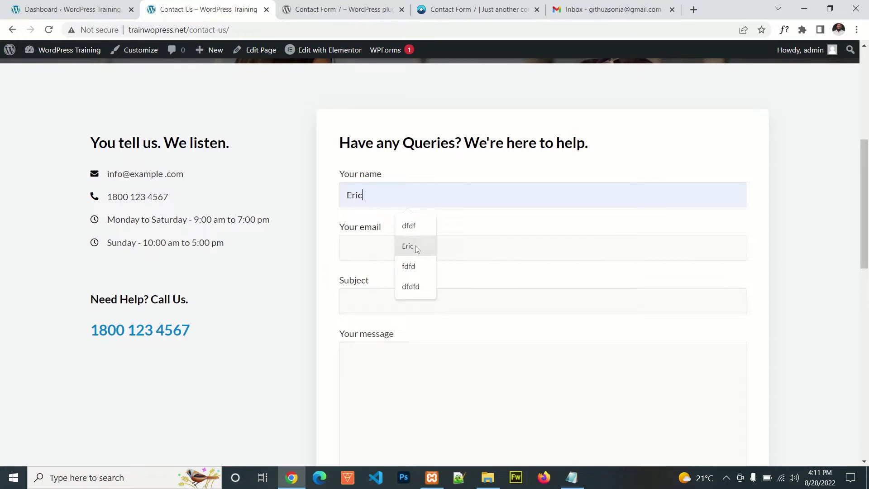
{"action": "left_click", "coordinate": [362, 250]}
{"action": "left_click", "coordinate": [442, 319]}
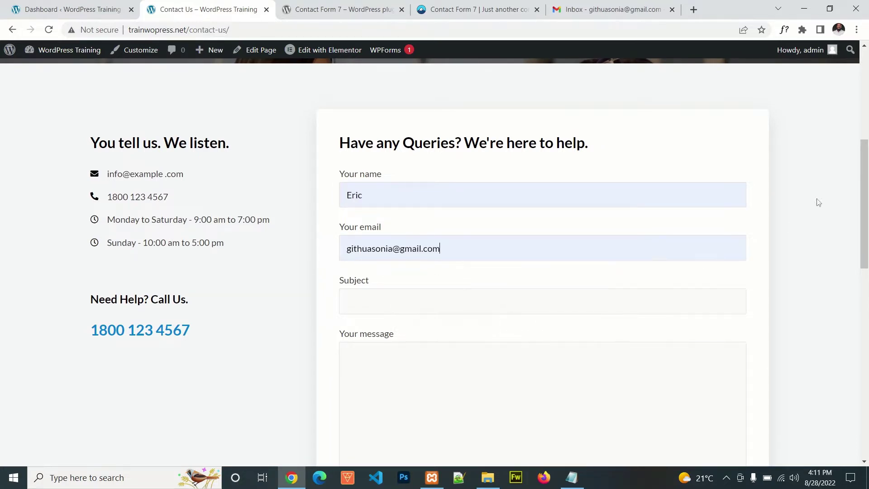
Enter "test" as both the subject and the message, and submit the contact form
{"action": "scroll", "coordinate": [816, 200], "scroll_direction": "down", "scroll_amount": 3}
{"action": "left_click", "coordinate": [360, 139]}
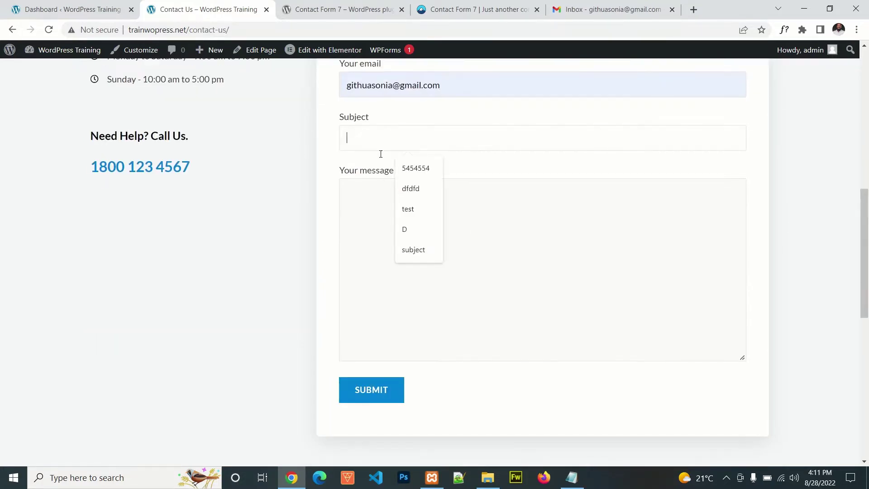
{"action": "left_click", "coordinate": [408, 206]}
{"action": "left_click", "coordinate": [375, 207]}
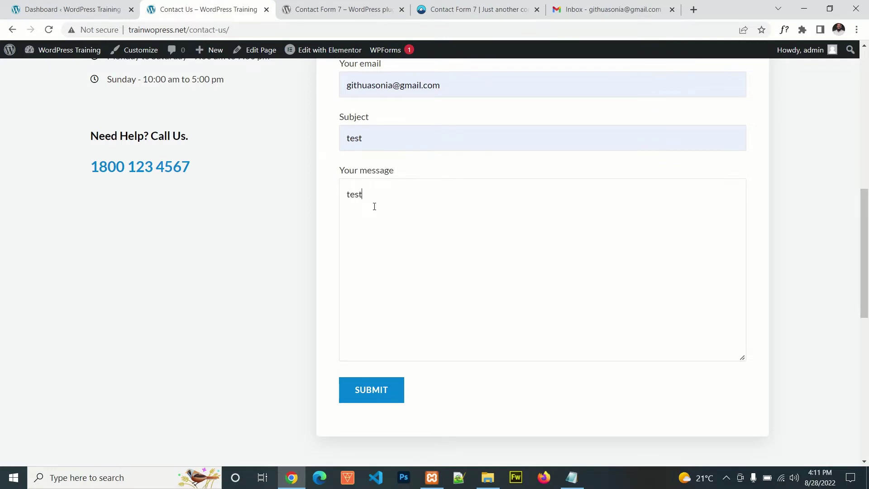
{"action": "scroll", "coordinate": [473, 355], "scroll_direction": "down", "scroll_amount": 1}
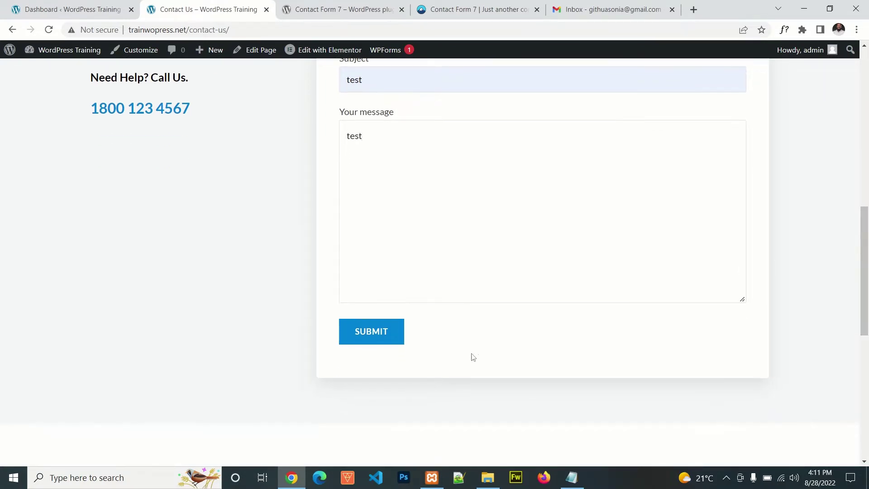
{"action": "left_click", "coordinate": [370, 336]}
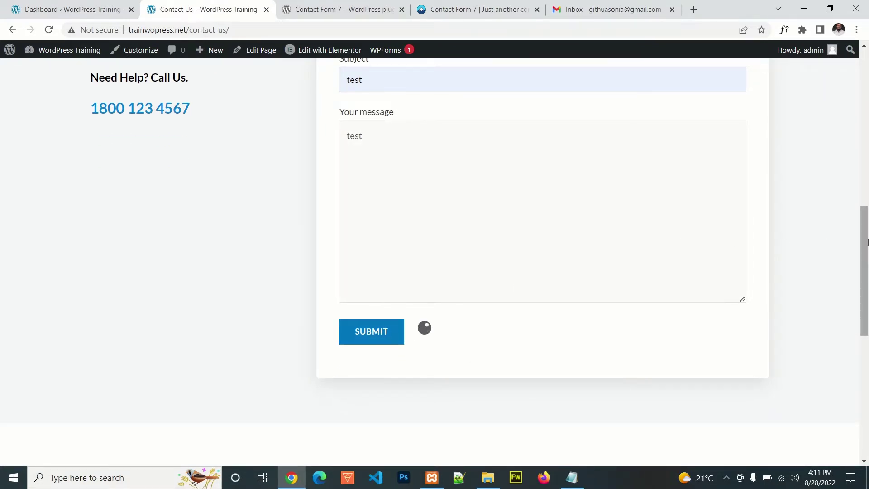
Examine the response message below the submitted contact form and review the entries in its fields
{"action": "scroll", "coordinate": [867, 242], "scroll_direction": "up", "scroll_amount": 2}
{"action": "scroll", "coordinate": [867, 240], "scroll_direction": "down", "scroll_amount": 1}
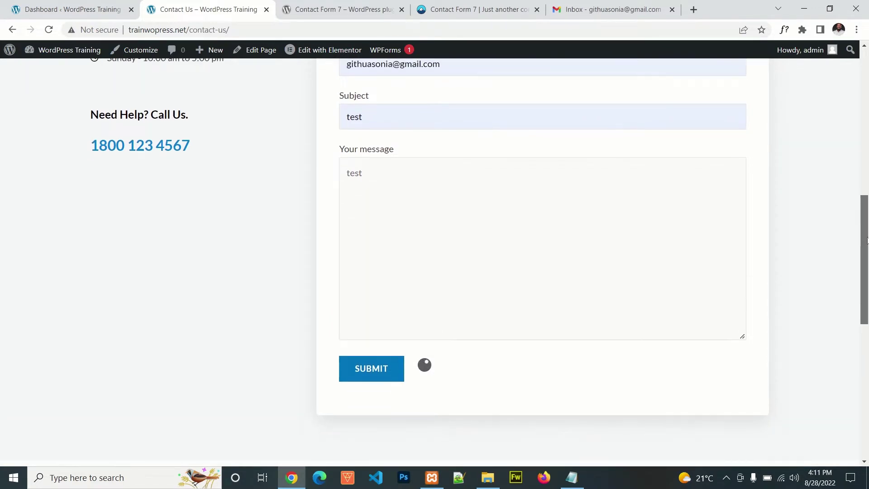
{"action": "scroll", "coordinate": [867, 240], "scroll_direction": "down", "scroll_amount": 3}
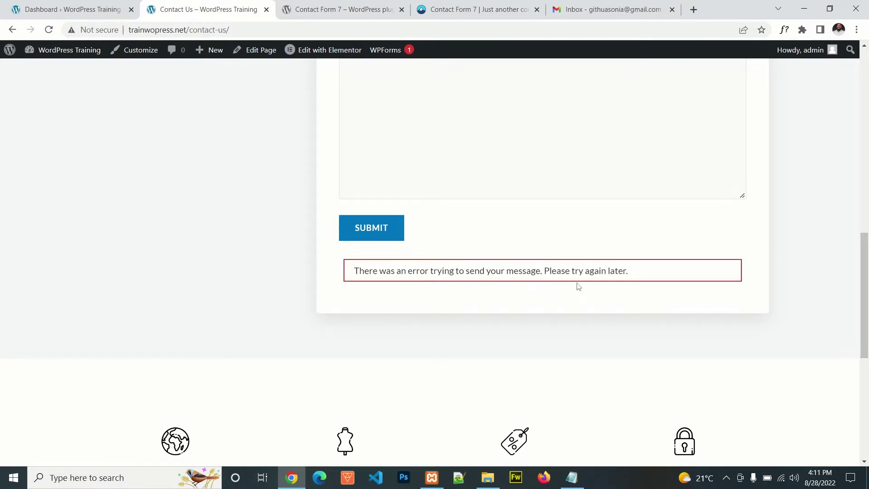
{"action": "mouse_move", "coordinate": [867, 322]}
{"action": "left_mouse_down"}
{"action": "mouse_move", "coordinate": [867, 335]}
{"action": "mouse_move", "coordinate": [866, 285]}
{"action": "mouse_move", "coordinate": [867, 316]}
{"action": "left_mouse_up"}
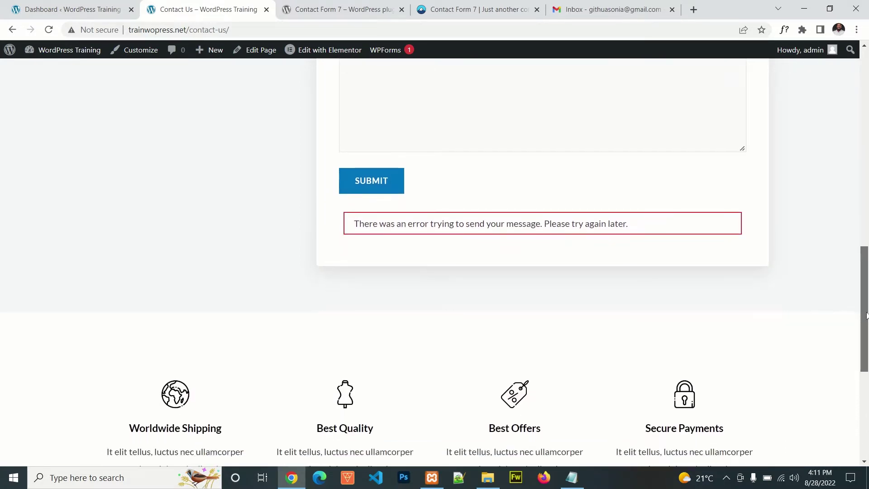
{"action": "scroll", "coordinate": [555, 137], "scroll_direction": "up", "scroll_amount": 7}
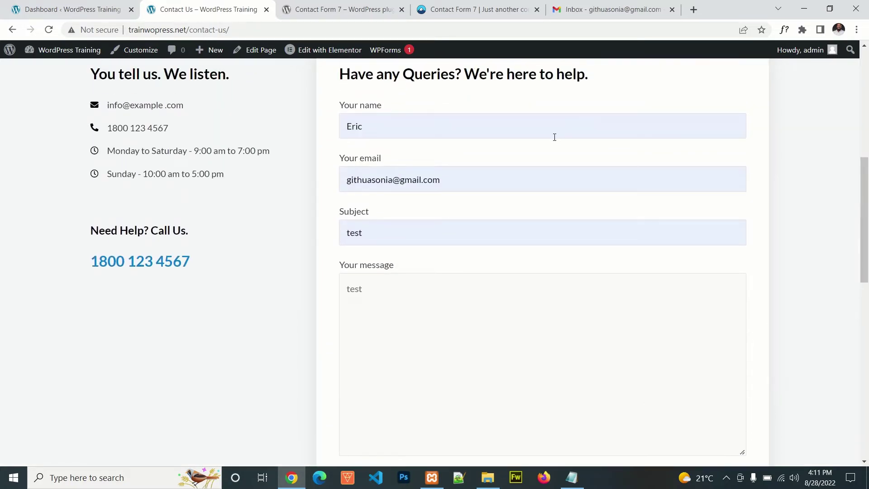
{"action": "left_click_drag", "start_coordinate": [867, 180], "coordinate": [864, 202]}
{"action": "left_click", "coordinate": [451, 244]}
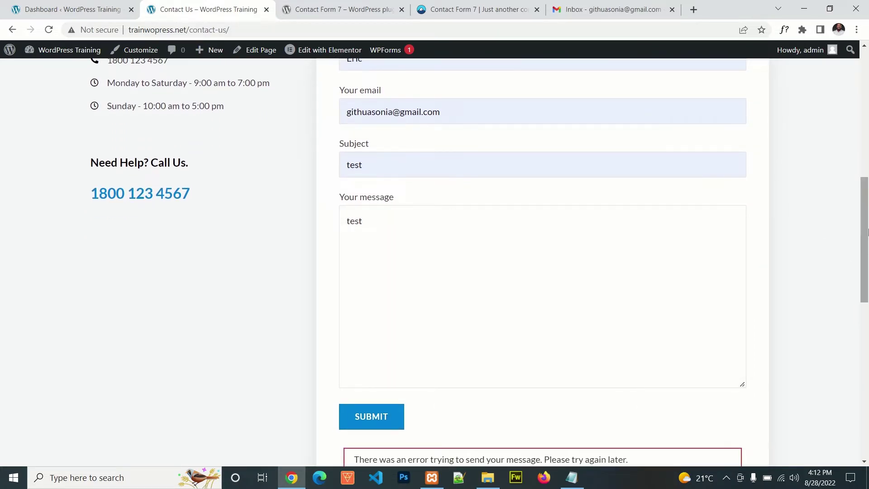
{"action": "scroll", "coordinate": [865, 240], "scroll_direction": "up", "scroll_amount": 4}
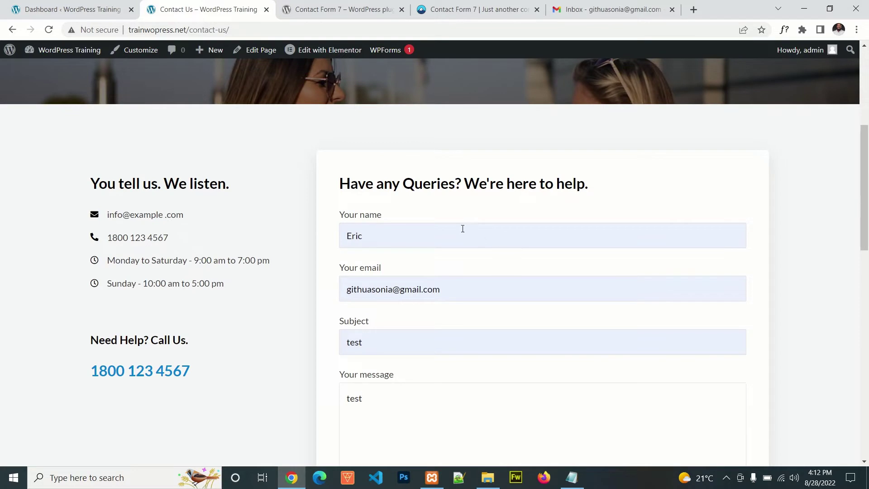
{"action": "scroll", "coordinate": [416, 186], "scroll_direction": "down", "scroll_amount": 6}
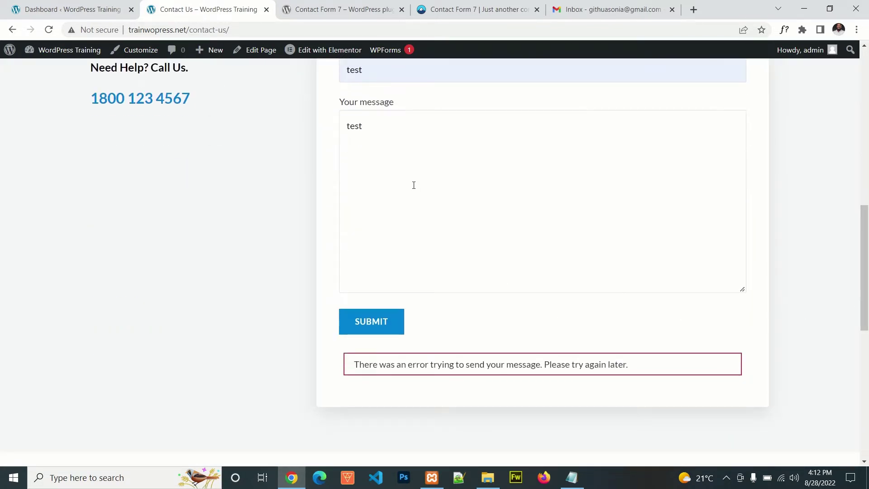
{"action": "scroll", "coordinate": [543, 208], "scroll_direction": "down", "scroll_amount": 4}
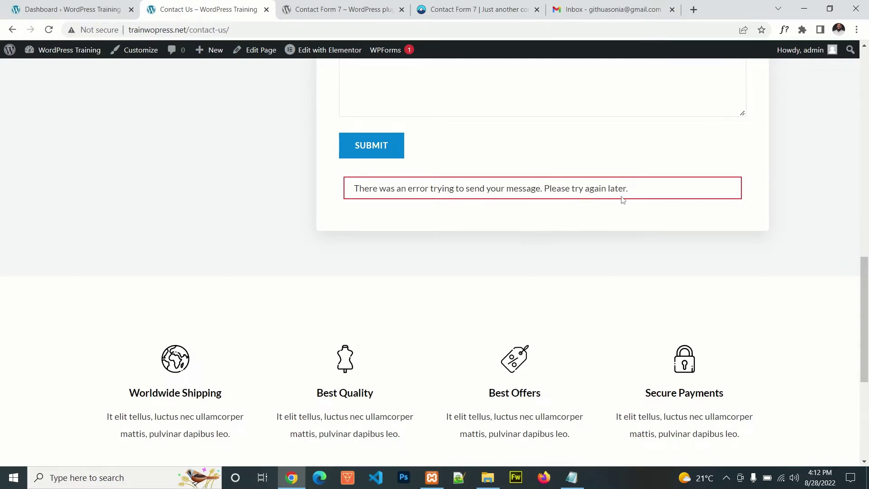
{"action": "scroll", "coordinate": [868, 271], "scroll_direction": "up", "scroll_amount": 1}
{"action": "scroll", "coordinate": [868, 271], "scroll_direction": "up", "scroll_amount": 5}
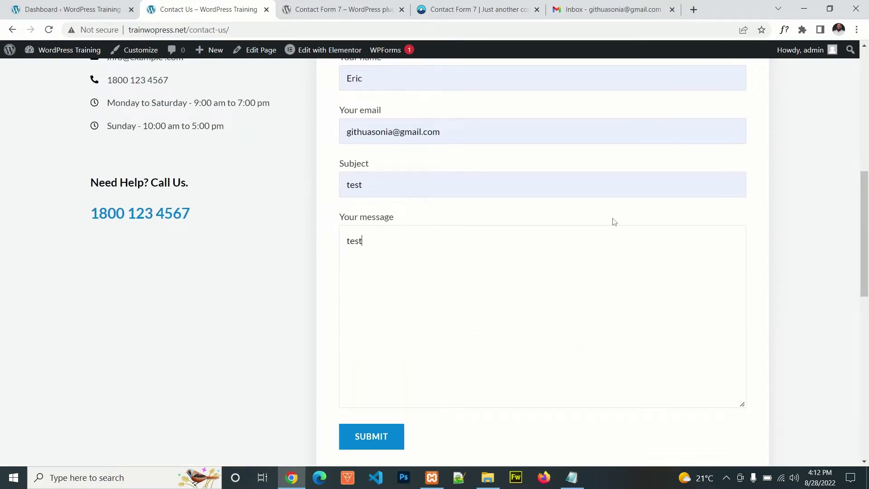
{"action": "scroll", "coordinate": [865, 244], "scroll_direction": "down", "scroll_amount": 3}
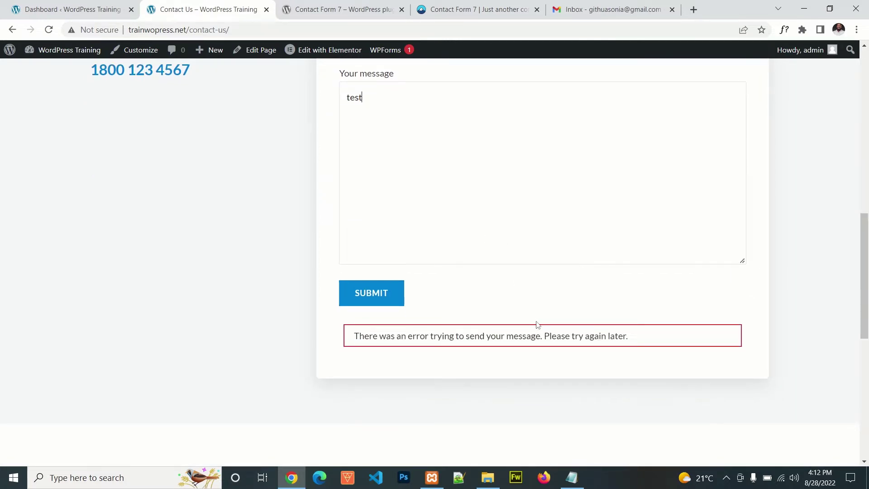
{"action": "left_click_drag", "start_coordinate": [865, 253], "coordinate": [862, 177]}
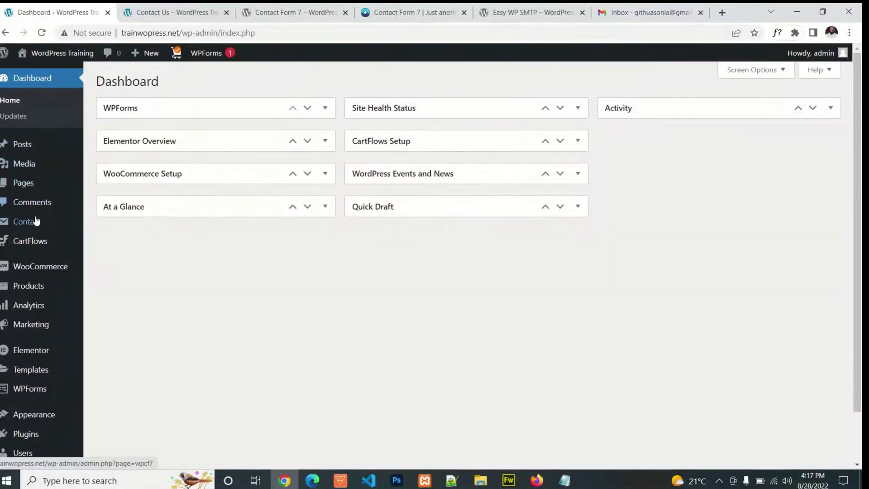
View the list of contact forms in the WordPress dashboard and return to the site's Contact Us page
{"action": "left_click", "coordinate": [83, 230]}
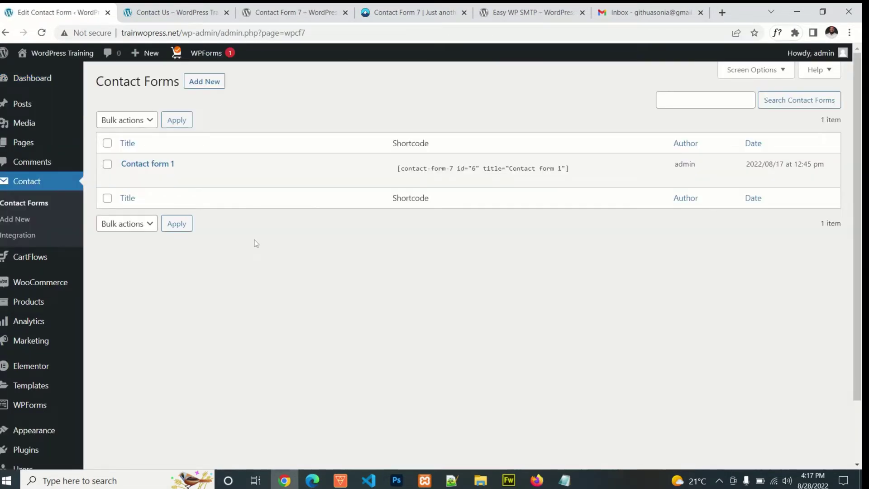
{"action": "left_click", "coordinate": [176, 13]}
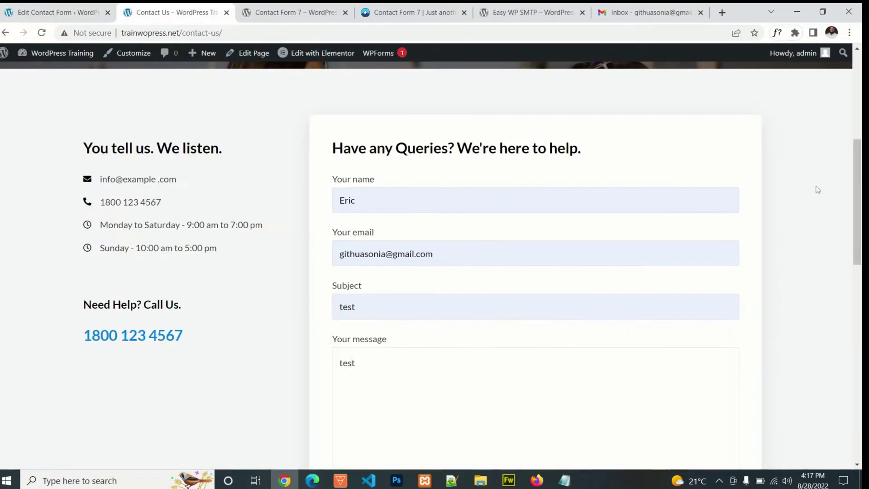
Recheck the contact form's response message and read the Easy WP SMTP plugin page's description and feature list
{"action": "scroll", "coordinate": [539, 253], "scroll_direction": "down", "scroll_amount": 5}
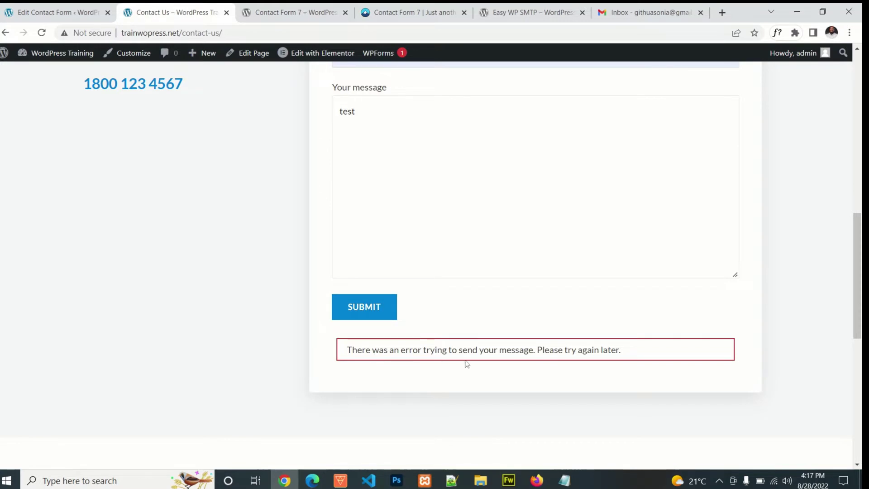
{"action": "left_click", "coordinate": [42, 14]}
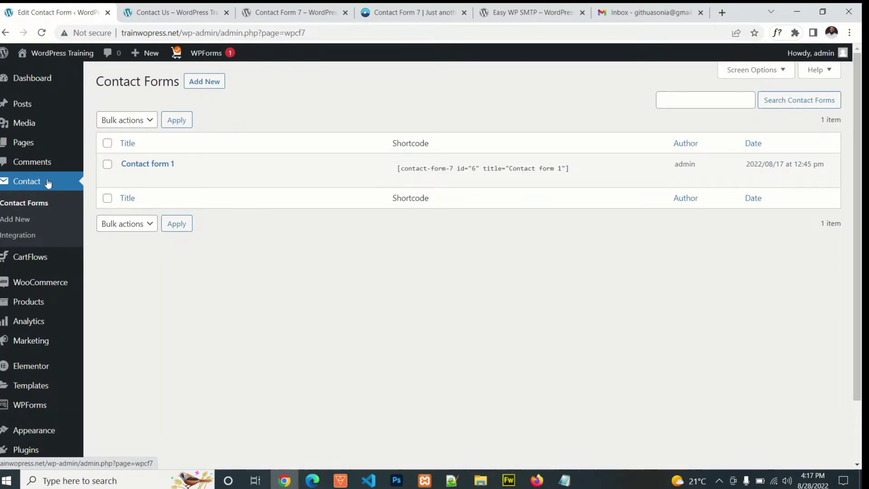
{"action": "left_click", "coordinate": [527, 13]}
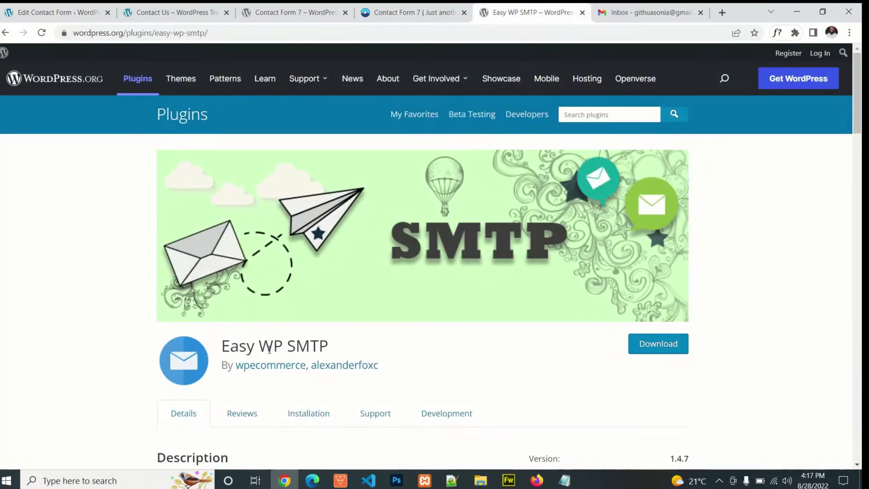
{"action": "scroll", "coordinate": [857, 105], "scroll_direction": "down", "scroll_amount": 3}
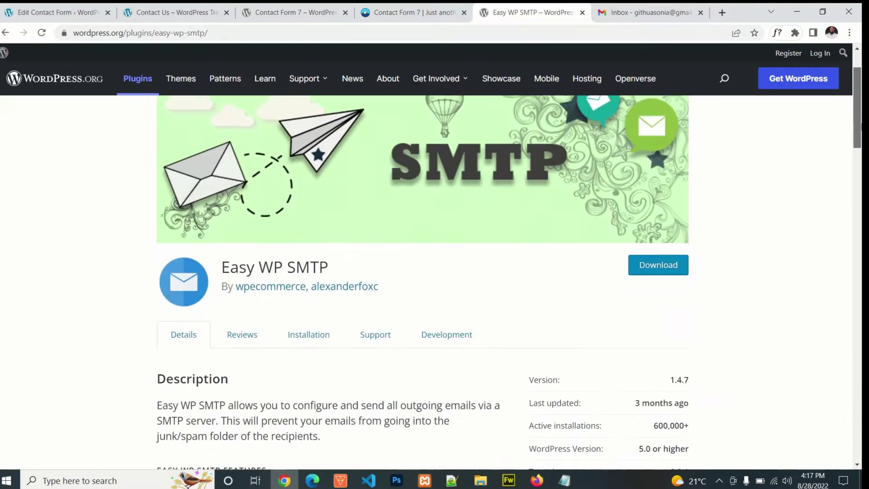
{"action": "scroll", "coordinate": [539, 435], "scroll_direction": "down", "scroll_amount": 2}
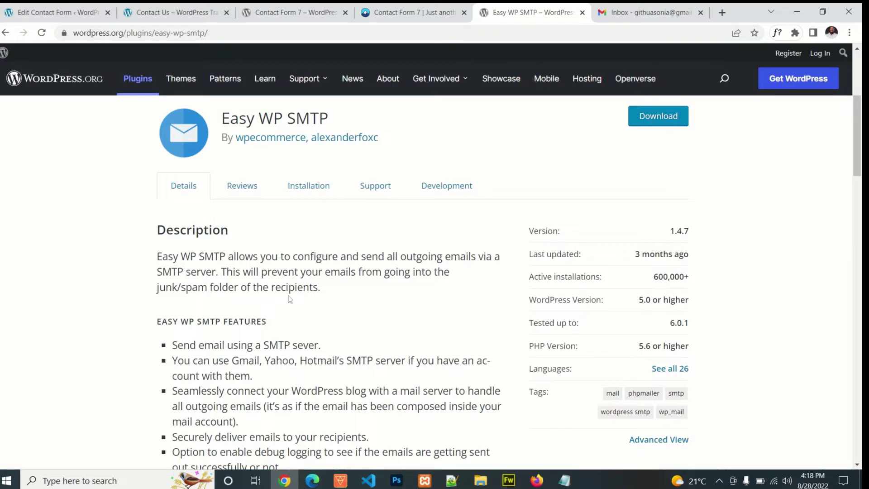
{"action": "left_click_drag", "start_coordinate": [858, 136], "coordinate": [858, 163]}
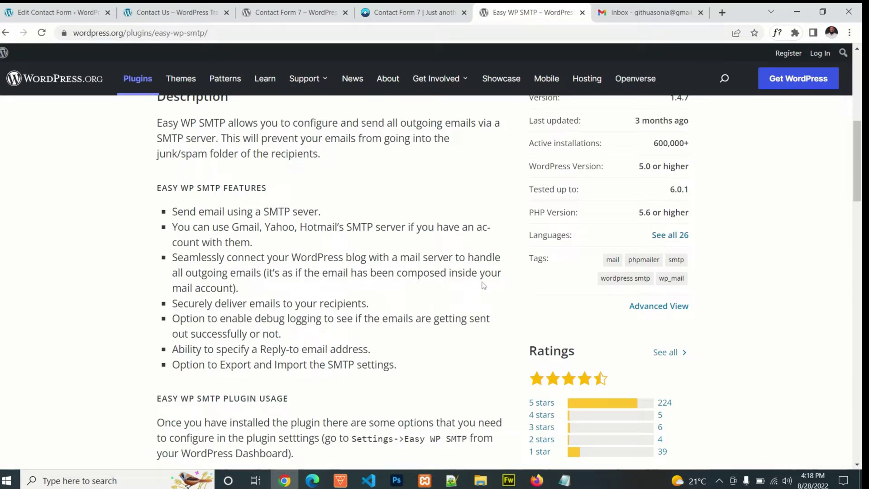
{"action": "left_click_drag", "start_coordinate": [238, 289], "coordinate": [171, 259]}
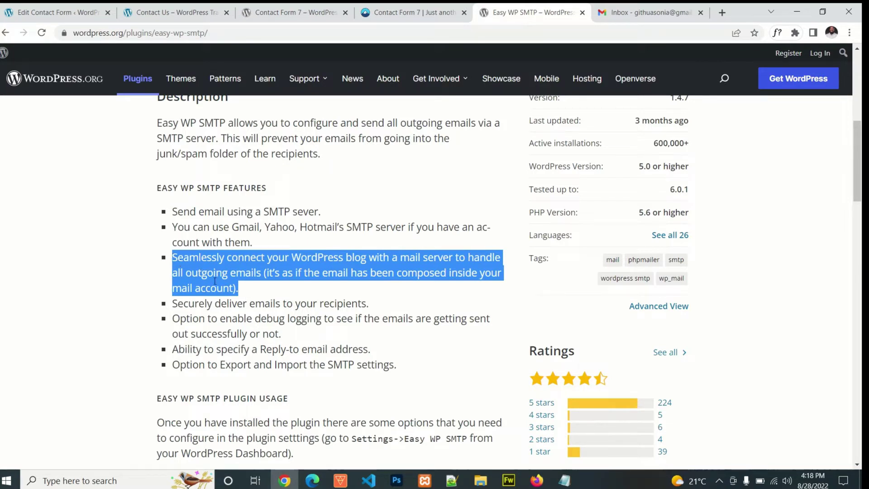
{"action": "left_click", "coordinate": [172, 13]}
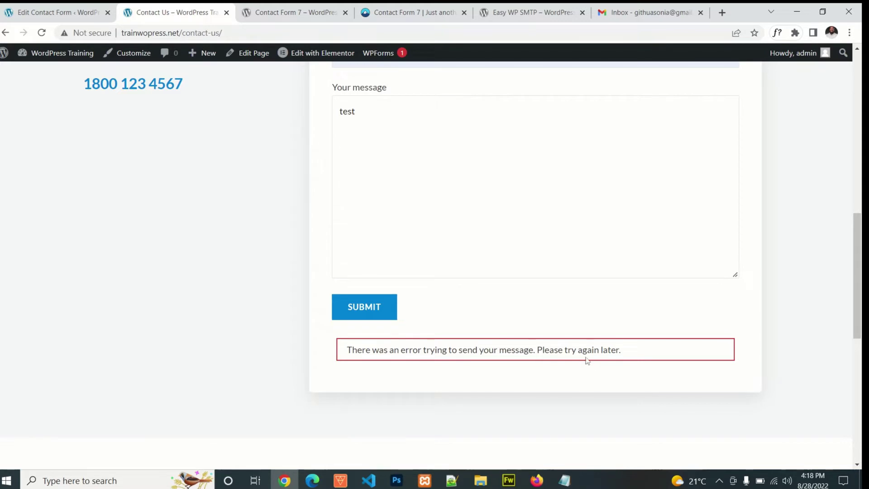
{"action": "left_click", "coordinate": [530, 12]}
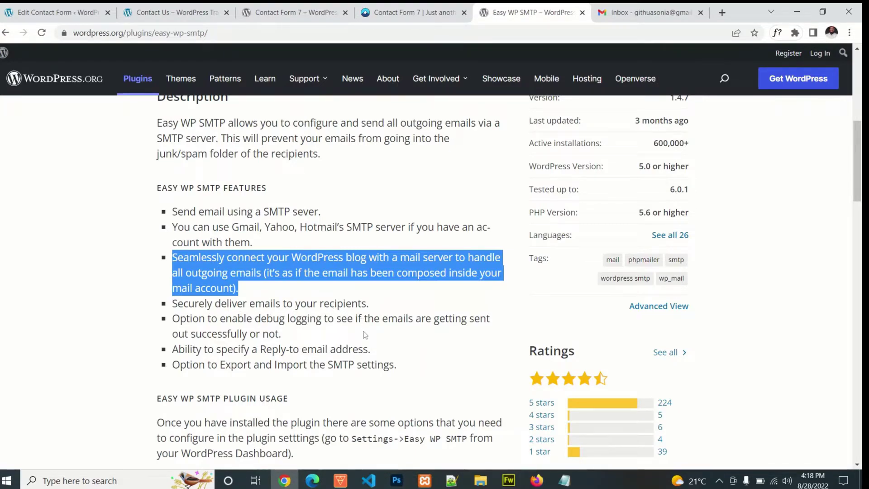
Download the Easy WP SMTP plugin from its WordPress.org plugin page
{"action": "left_click_drag", "start_coordinate": [856, 120], "coordinate": [856, 68]}
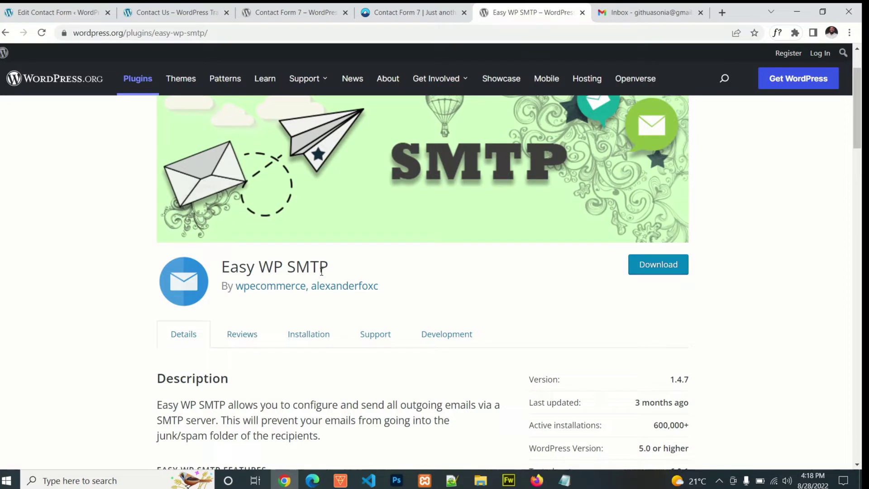
{"action": "left_click_drag", "start_coordinate": [857, 109], "coordinate": [857, 122]}
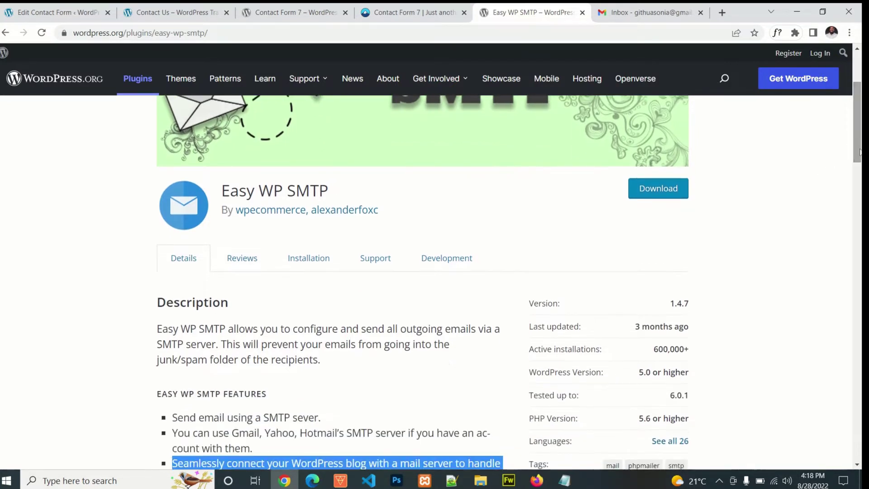
{"action": "left_click", "coordinate": [666, 191]}
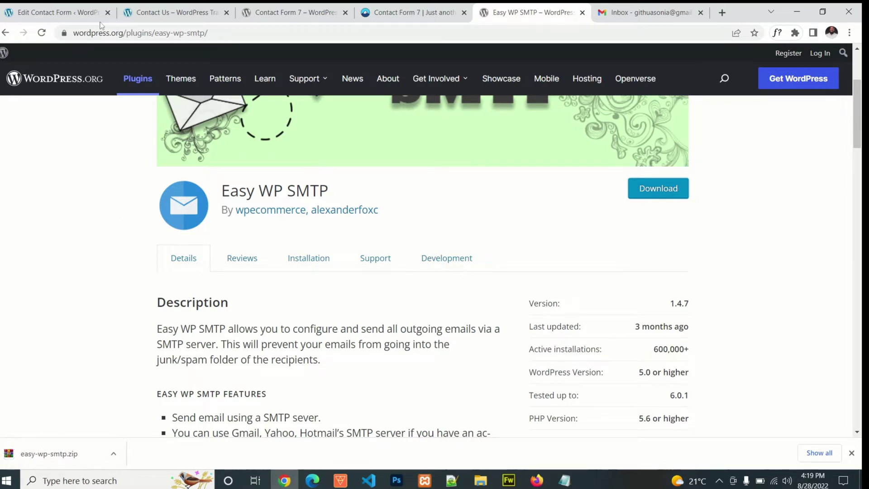
Return to the WordPress dashboard and open the upload form for adding a new plugin from a zip file
{"action": "left_click", "coordinate": [90, 12]}
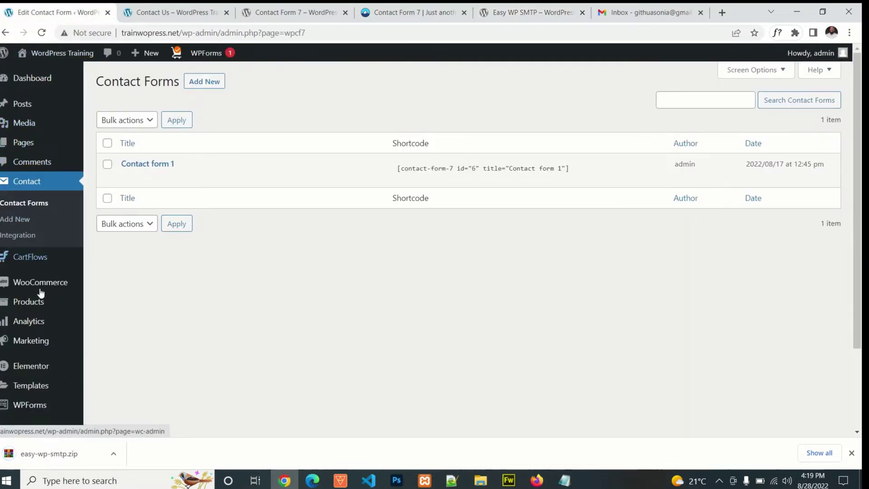
{"action": "scroll", "coordinate": [861, 103], "scroll_direction": "down", "scroll_amount": 2}
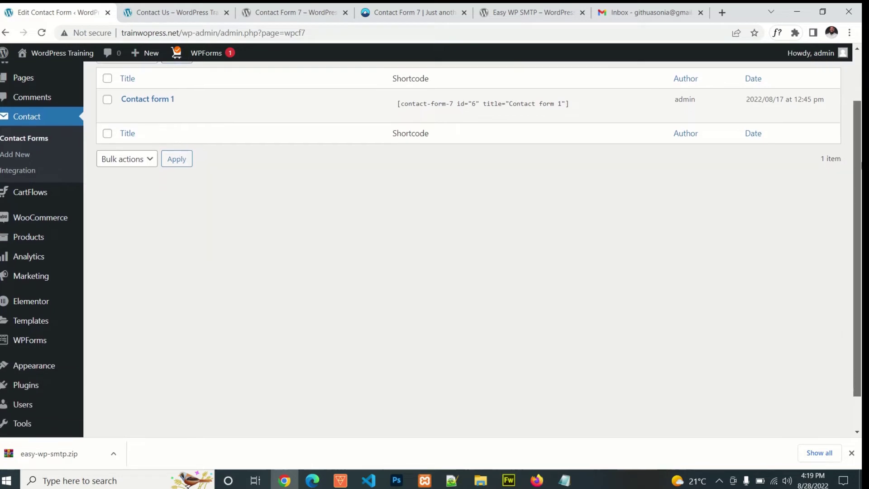
{"action": "mouse_move", "coordinate": [36, 374]}
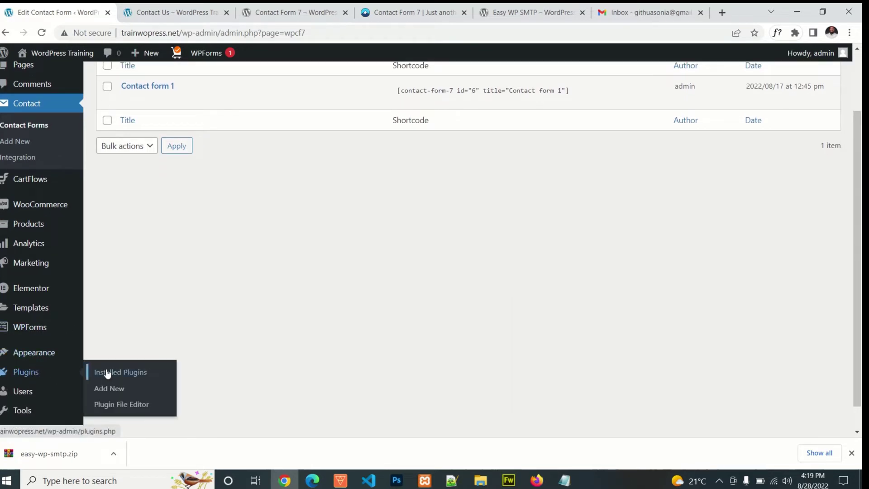
{"action": "left_click", "coordinate": [149, 388]}
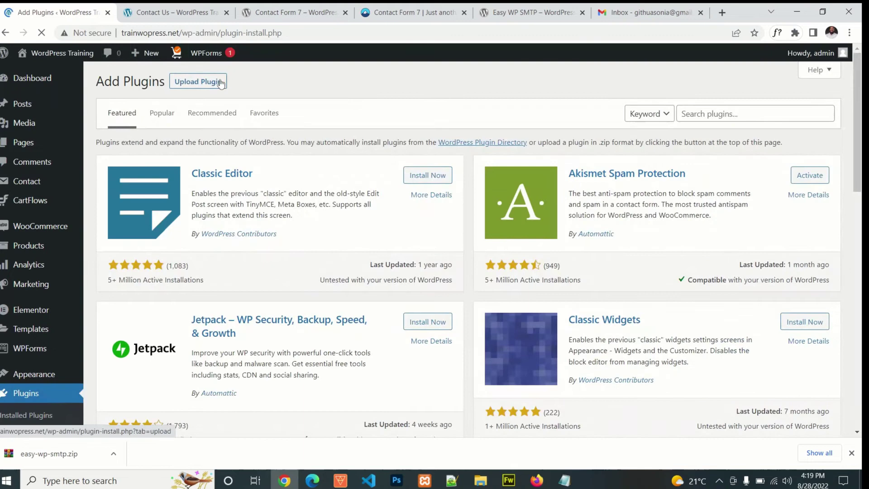
{"action": "left_click", "coordinate": [221, 82]}
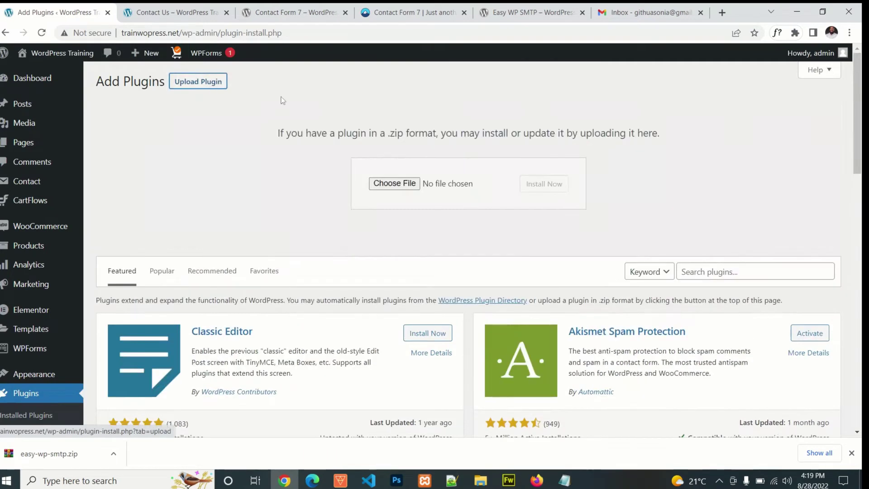
Install the plugin from easy-wp-smtp.zip in the Downloads folder and activate it
{"action": "left_click", "coordinate": [388, 184]}
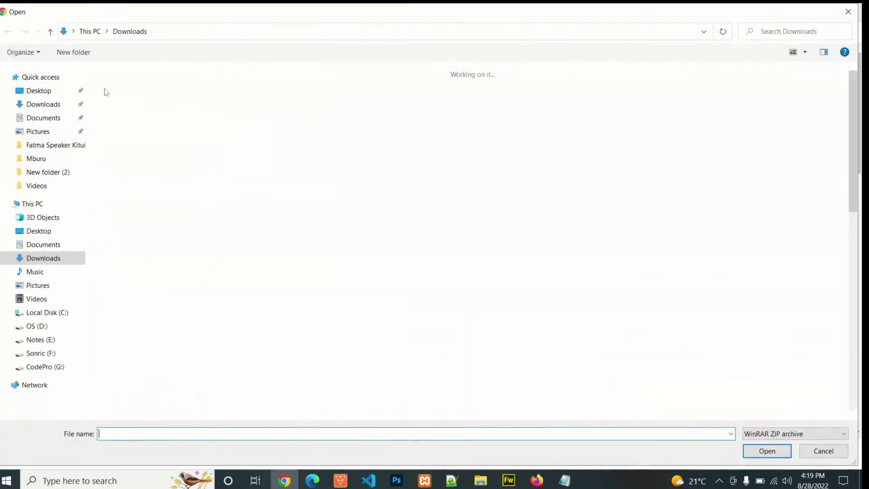
{"action": "left_click", "coordinate": [173, 153]}
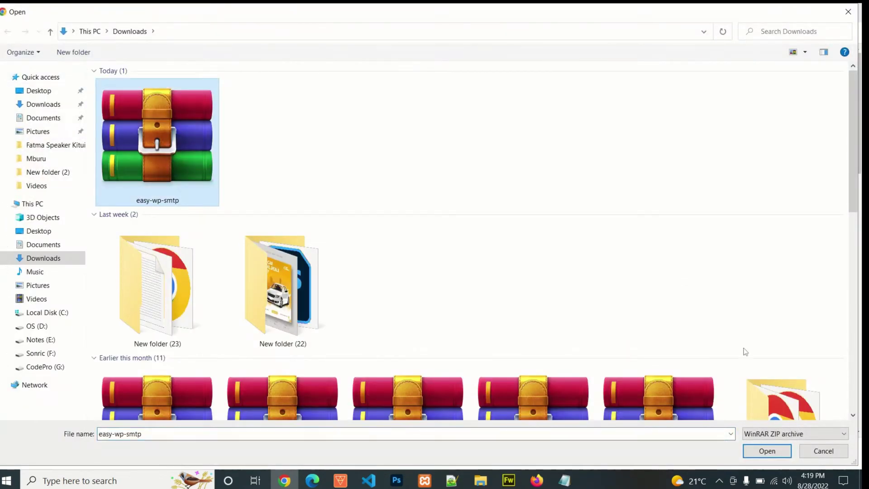
{"action": "left_click", "coordinate": [767, 451]}
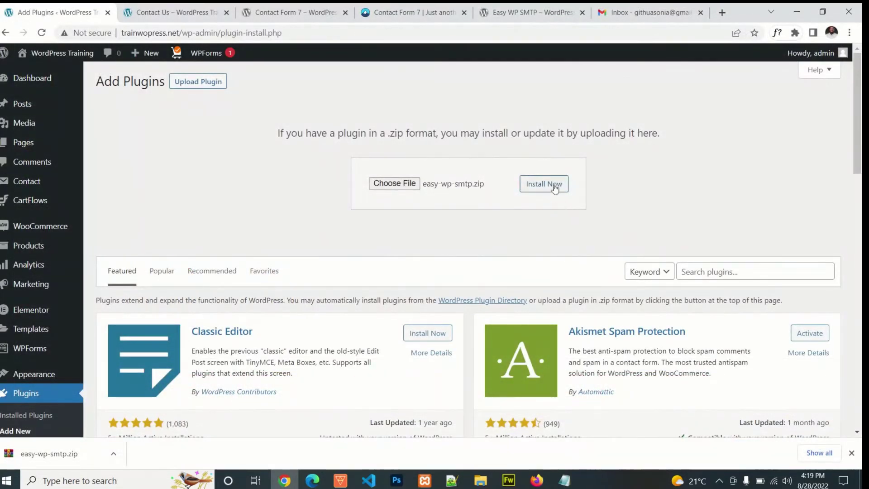
{"action": "left_click", "coordinate": [553, 185]}
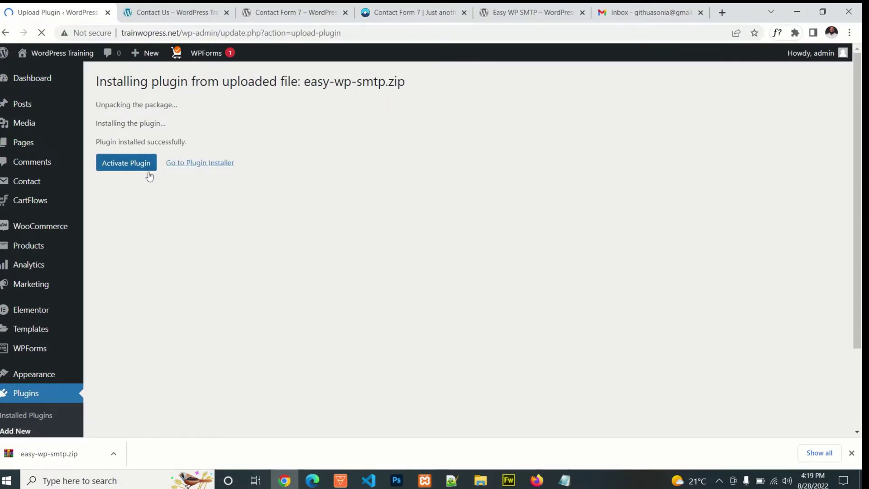
{"action": "left_click", "coordinate": [132, 166]}
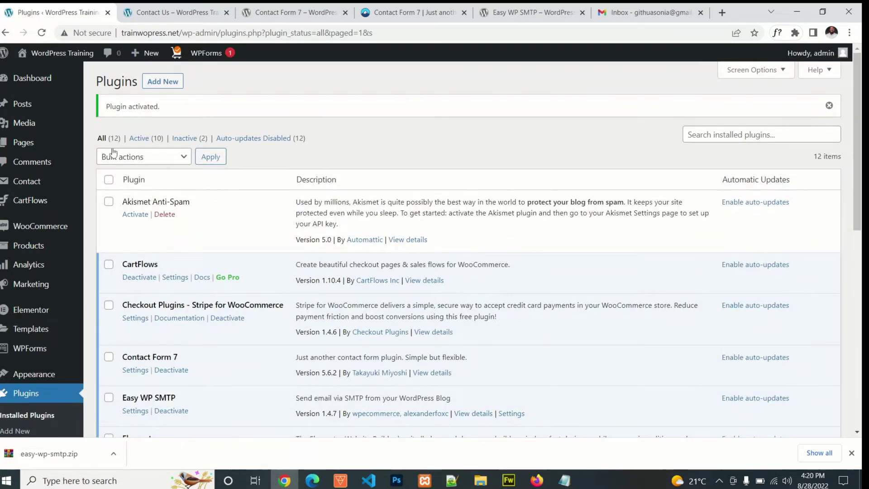
Open the Easy WP SMTP settings page from the WordPress dashboard
{"action": "left_click_drag", "start_coordinate": [857, 195], "coordinate": [858, 327]}
{"action": "mouse_move", "coordinate": [21, 384]}
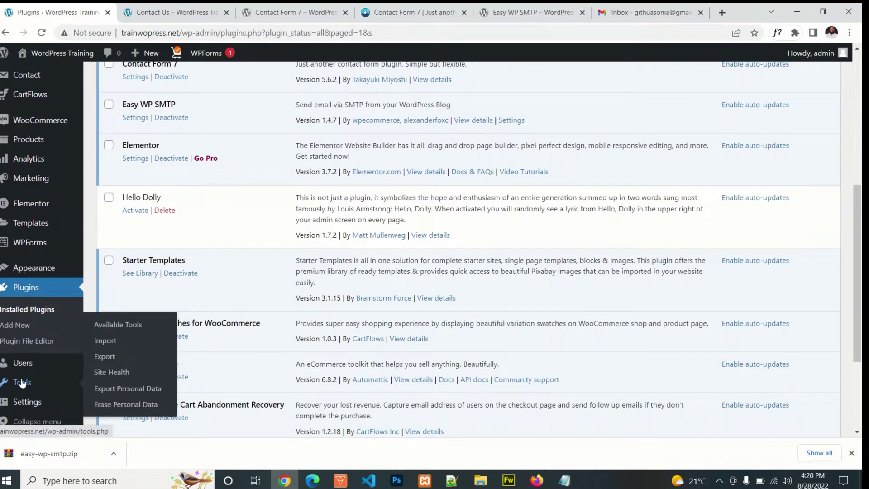
{"action": "mouse_move", "coordinate": [28, 402]}
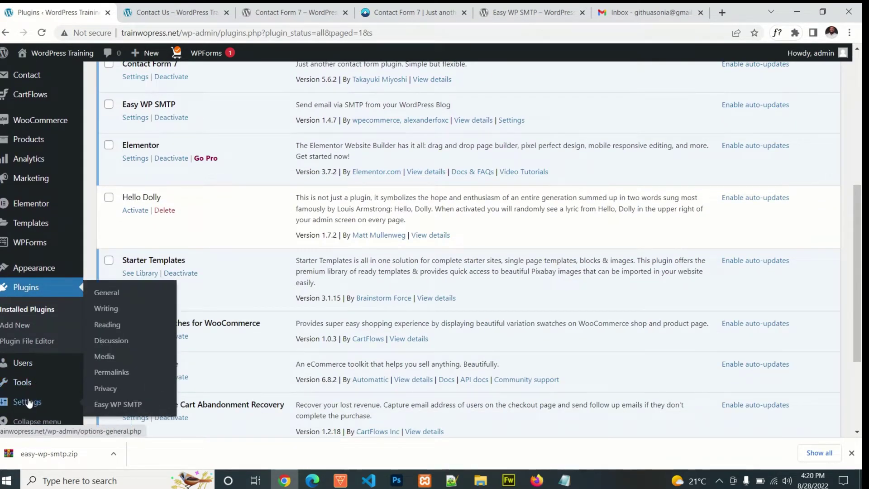
{"action": "left_click", "coordinate": [115, 409]}
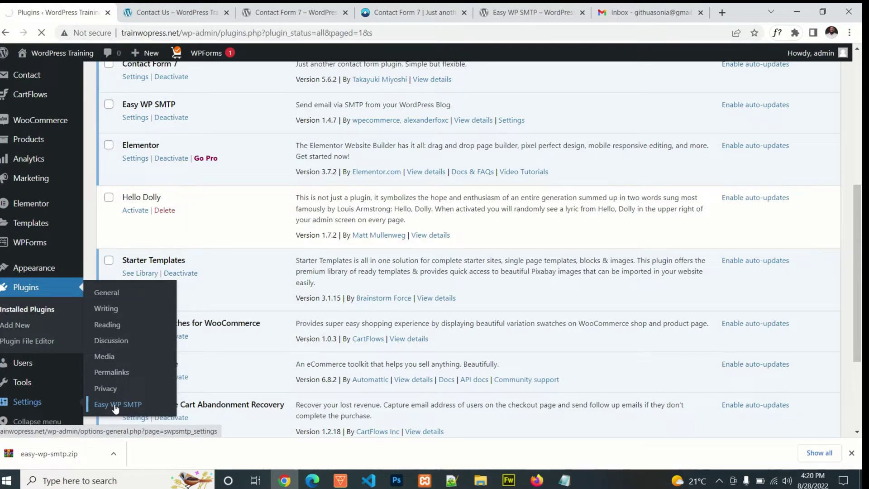
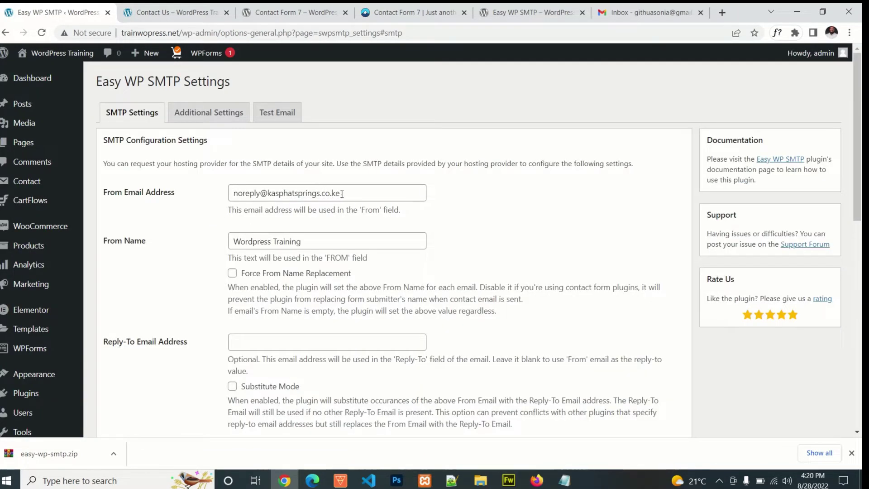
Review the From Email Address, From Name, Reply-To and BCC fields in the SMTP configuration settings
{"action": "left_click", "coordinate": [342, 194]}
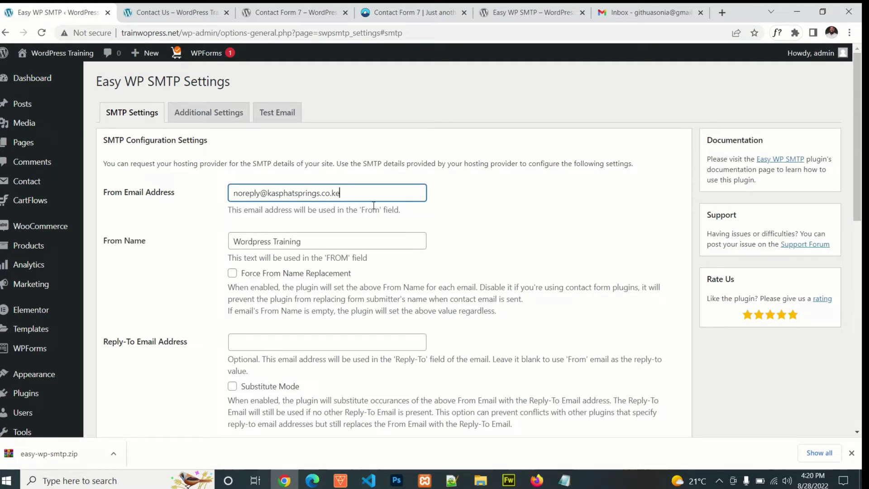
{"action": "left_click_drag", "start_coordinate": [354, 194], "coordinate": [228, 188]}
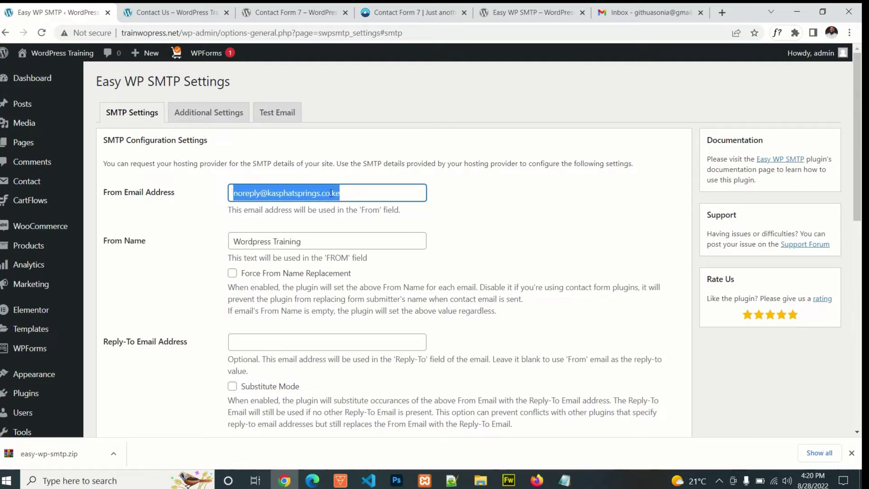
{"action": "left_click", "coordinate": [363, 192]}
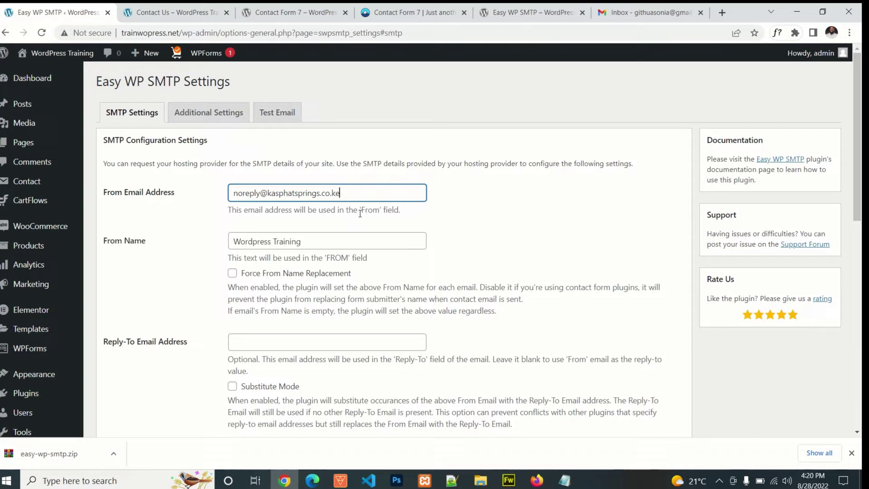
{"action": "scroll", "coordinate": [317, 203], "scroll_direction": "down", "scroll_amount": 2}
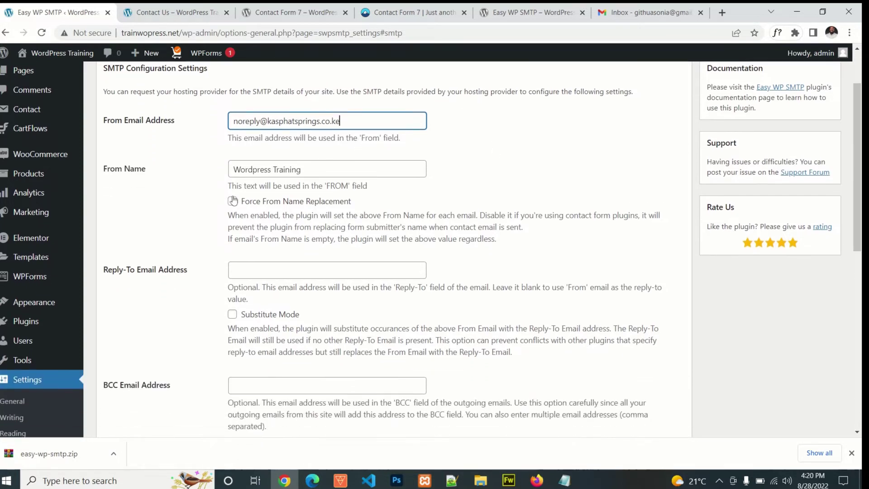
{"action": "left_click", "coordinate": [284, 172]}
{"action": "left_click_drag", "start_coordinate": [301, 169], "coordinate": [231, 170]}
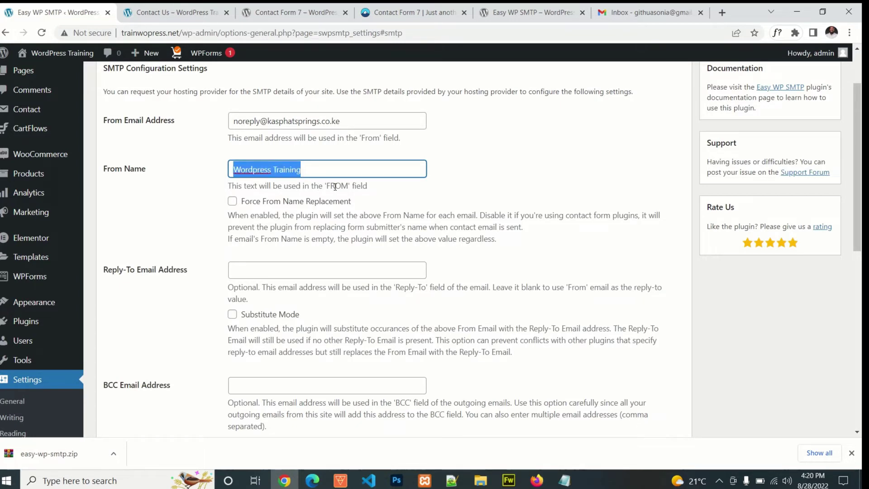
{"action": "left_click", "coordinate": [236, 271]}
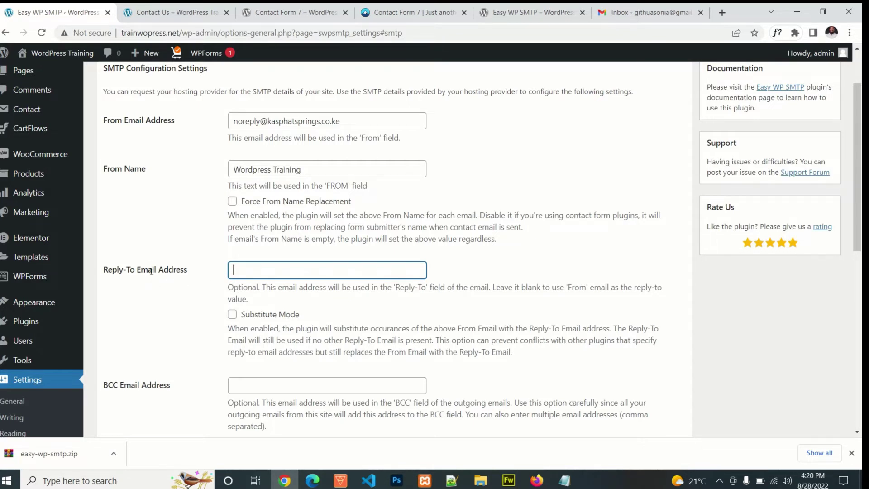
{"action": "scroll", "coordinate": [859, 204], "scroll_direction": "down", "scroll_amount": 2}
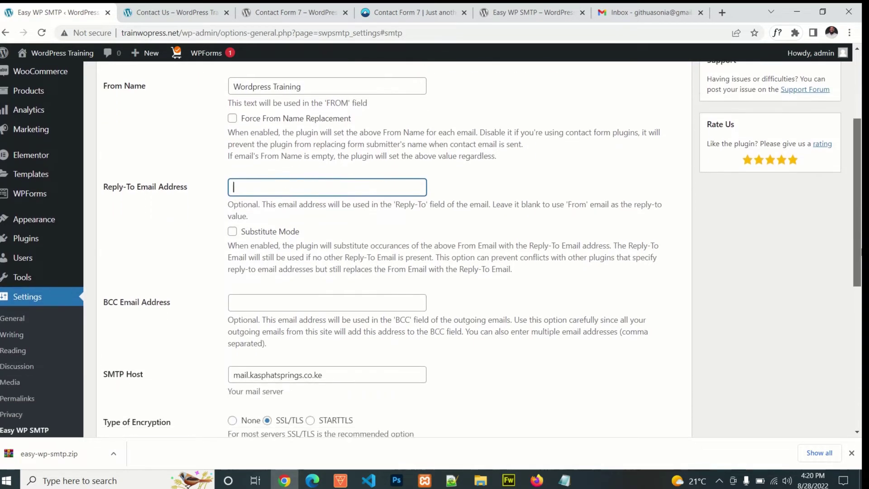
{"action": "scroll", "coordinate": [510, 269], "scroll_direction": "down", "scroll_amount": 2}
{"action": "left_click", "coordinate": [267, 223]}
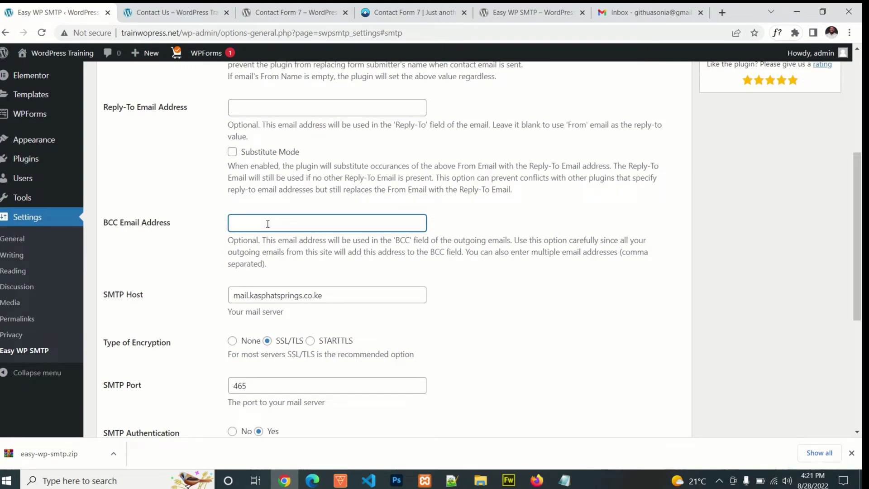
Review the SMTP host, encryption type, port, authentication and username settings of the mail server
{"action": "scroll", "coordinate": [267, 222], "scroll_direction": "down", "scroll_amount": 2}
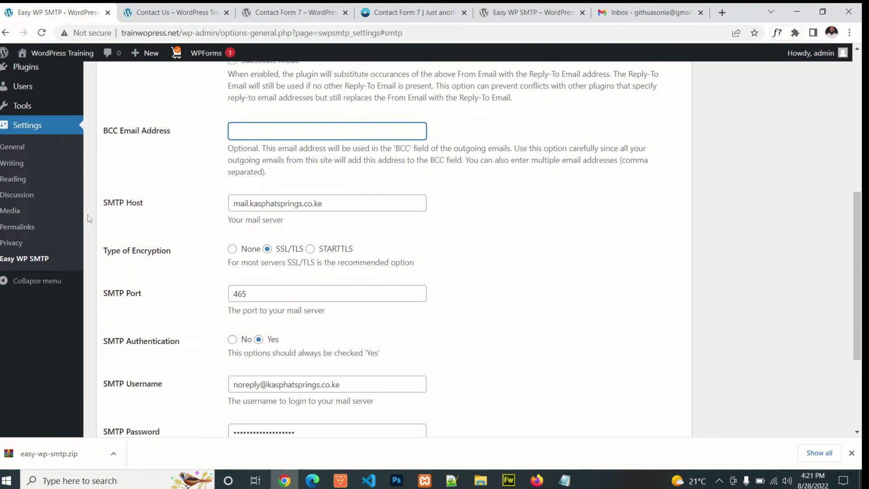
{"action": "left_click_drag", "start_coordinate": [341, 203], "coordinate": [225, 194]}
{"action": "left_click_drag", "start_coordinate": [357, 200], "coordinate": [227, 207]}
{"action": "left_click", "coordinate": [341, 203]}
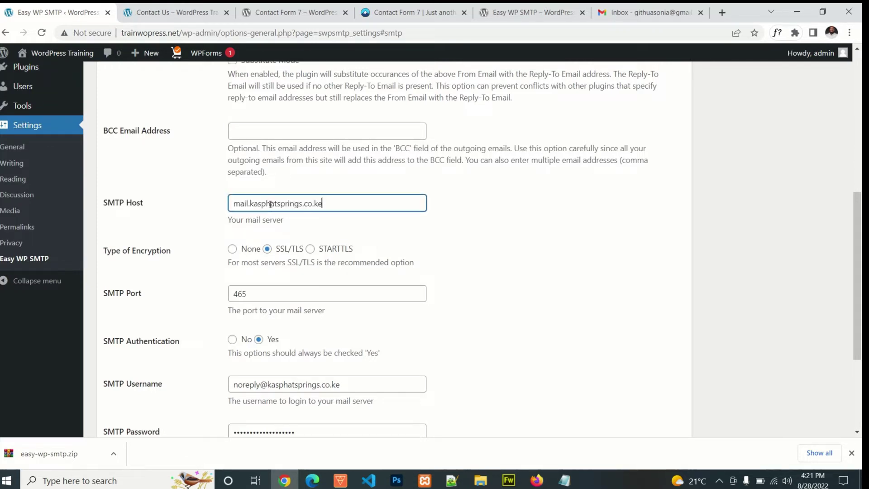
{"action": "left_click", "coordinate": [346, 203]}
{"action": "scroll", "coordinate": [666, 252], "scroll_direction": "down", "scroll_amount": 2}
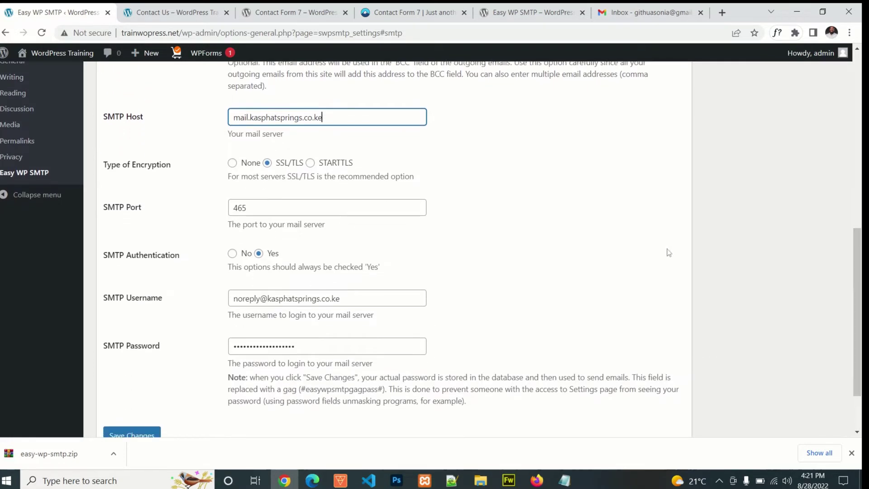
{"action": "left_click", "coordinate": [235, 207]}
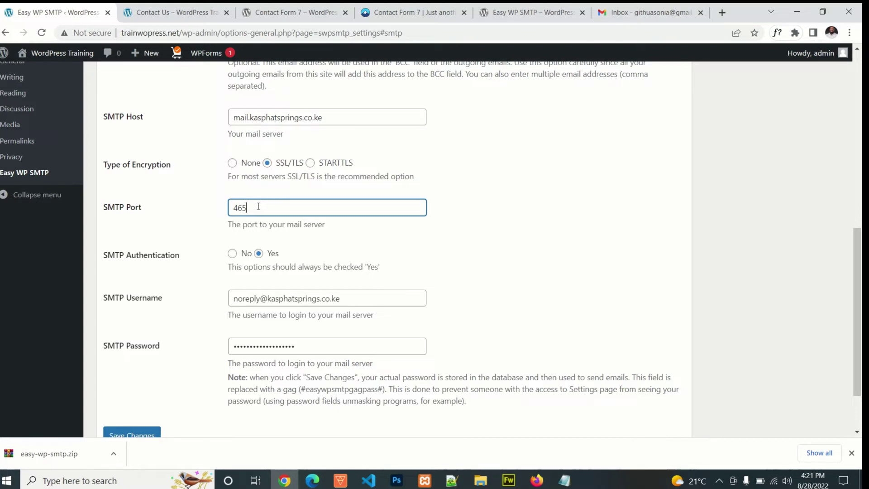
{"action": "scroll", "coordinate": [165, 180], "scroll_direction": "down", "scroll_amount": 2}
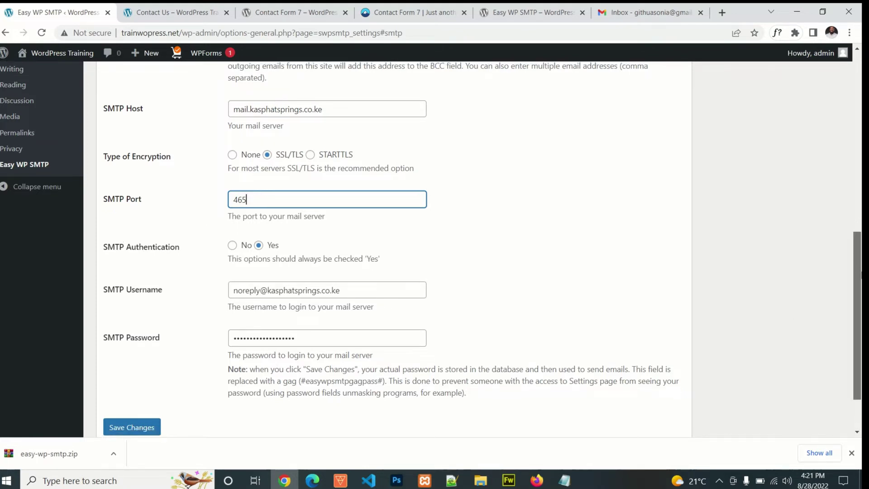
{"action": "left_click", "coordinate": [292, 195]}
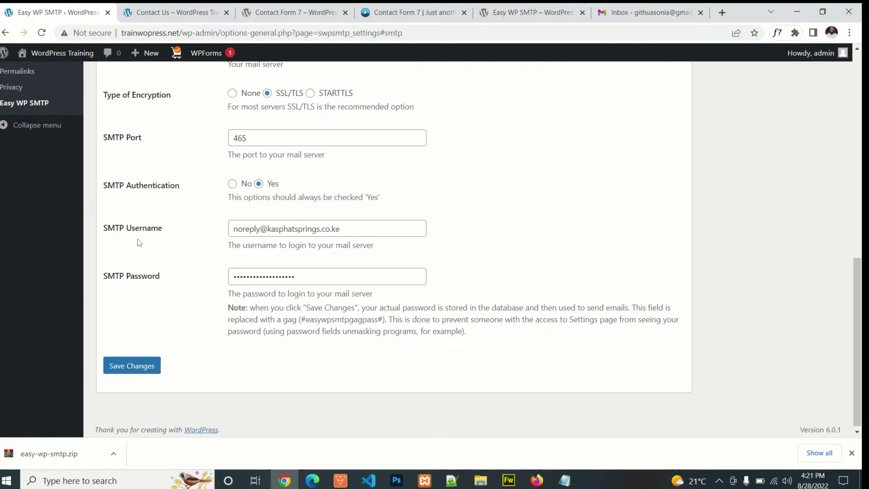
{"action": "left_click_drag", "start_coordinate": [381, 227], "coordinate": [230, 223]}
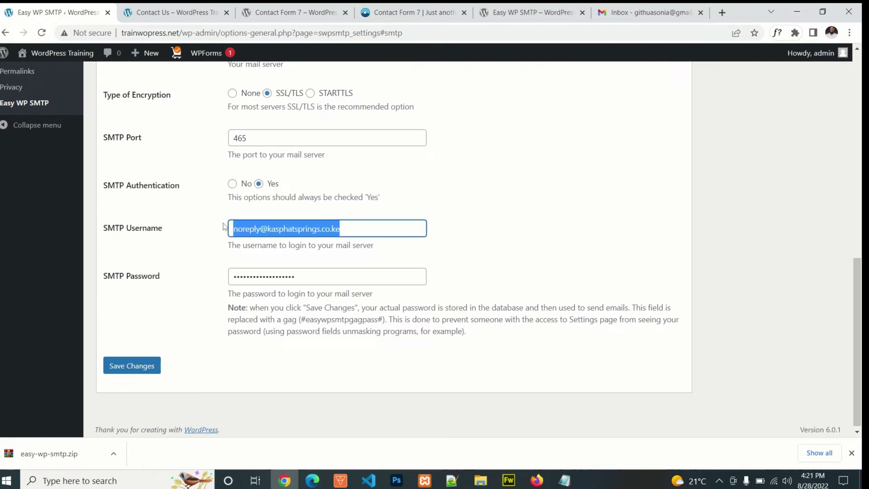
{"action": "left_click", "coordinate": [223, 226]}
Copy the mail account password from the Notepad note into the SMTP Password field and save the SMTP settings
{"action": "left_click", "coordinate": [565, 480]}
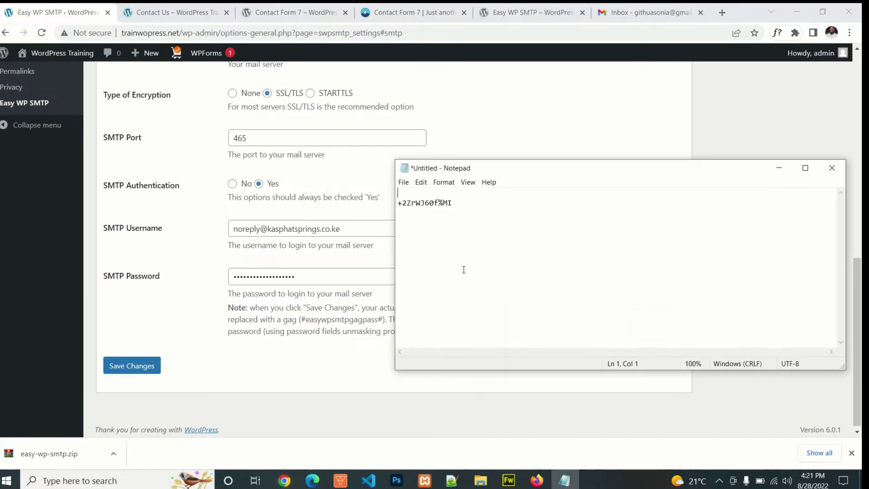
{"action": "left_click_drag", "start_coordinate": [453, 203], "coordinate": [397, 203]}
{"action": "right_click", "coordinate": [409, 203]}
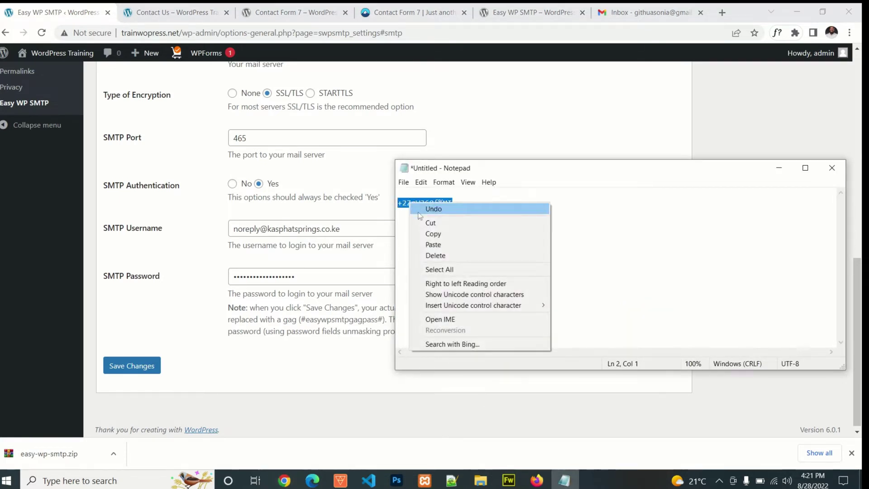
{"action": "left_click", "coordinate": [427, 233]}
{"action": "left_click_drag", "start_coordinate": [316, 275], "coordinate": [210, 280]}
{"action": "key", "text": "ctrl+v"}
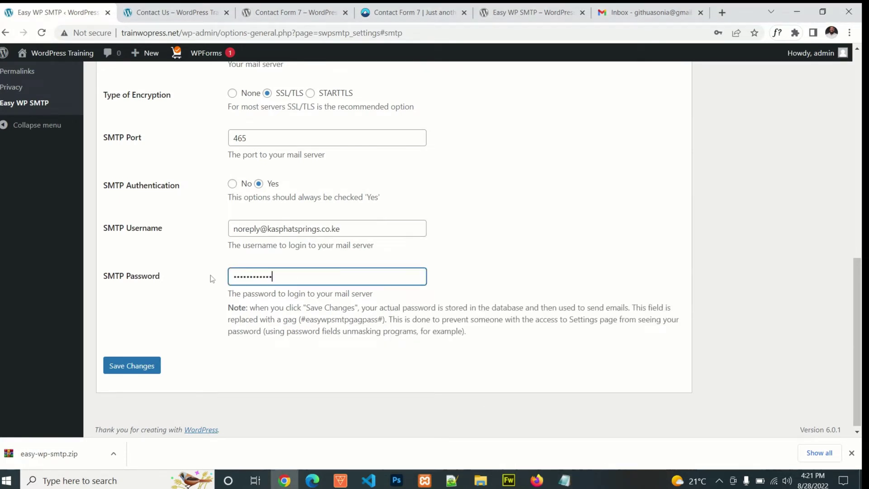
{"action": "left_click", "coordinate": [143, 367]}
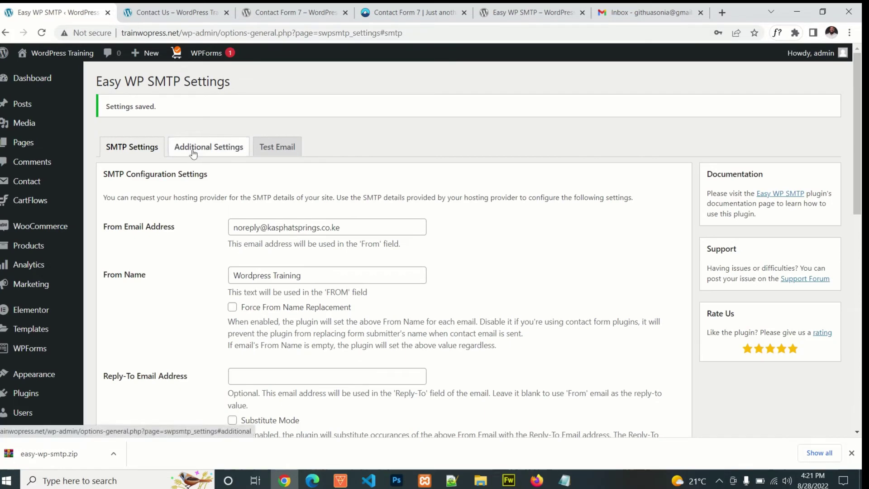
Send a test email to the recipient's address with the subject "test" and the message "test"
{"action": "left_click", "coordinate": [194, 153]}
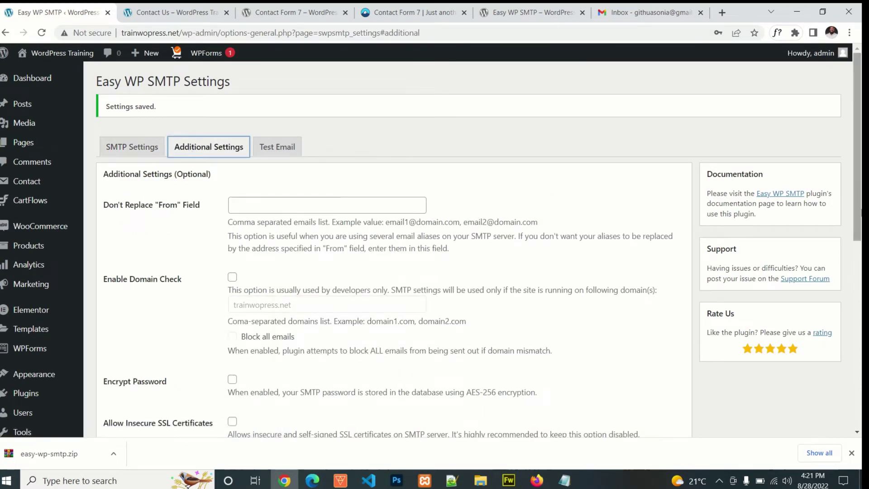
{"action": "mouse_move", "coordinate": [857, 209]}
{"action": "left_mouse_down"}
{"action": "mouse_move", "coordinate": [859, 245]}
{"action": "mouse_move", "coordinate": [859, 208]}
{"action": "left_mouse_up"}
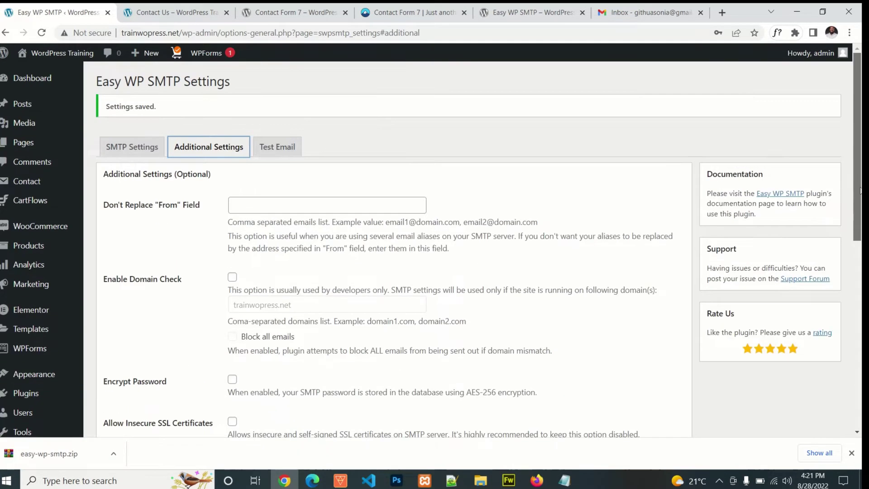
{"action": "left_click", "coordinate": [296, 148]}
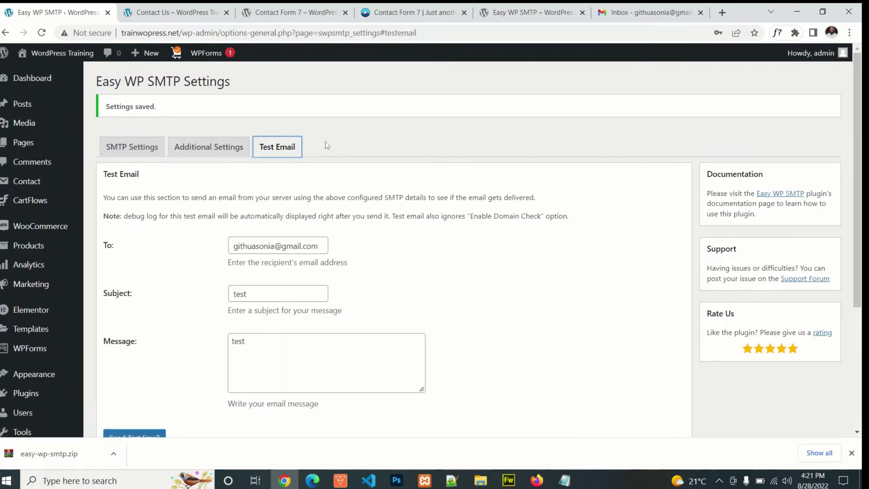
{"action": "left_click", "coordinate": [323, 247]}
{"action": "left_click_drag", "start_coordinate": [320, 247], "coordinate": [203, 247]}
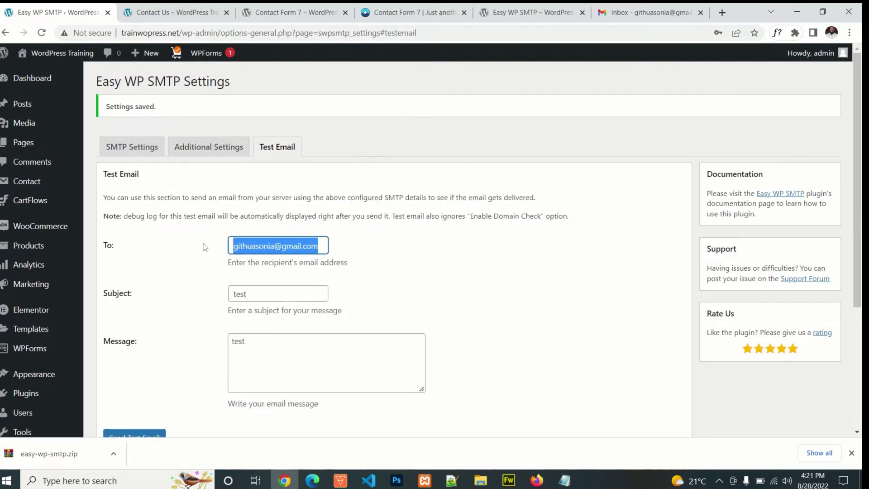
{"action": "left_click", "coordinate": [232, 248]}
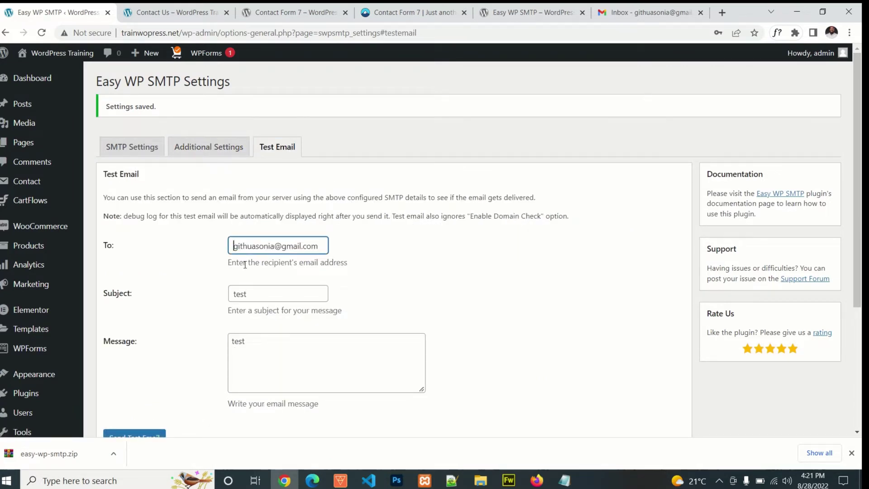
{"action": "left_click", "coordinate": [255, 296]}
{"action": "left_click", "coordinate": [276, 352]}
{"action": "scroll", "coordinate": [854, 360], "scroll_direction": "down", "scroll_amount": 3}
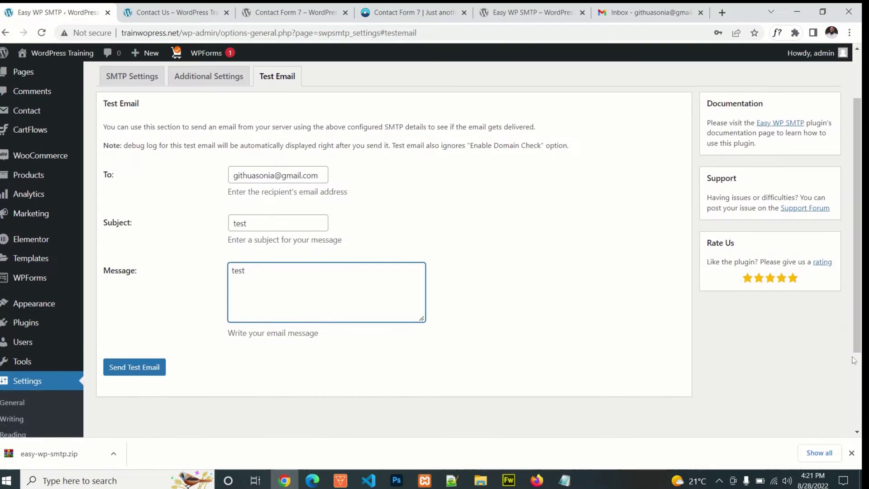
{"action": "left_click", "coordinate": [148, 371]}
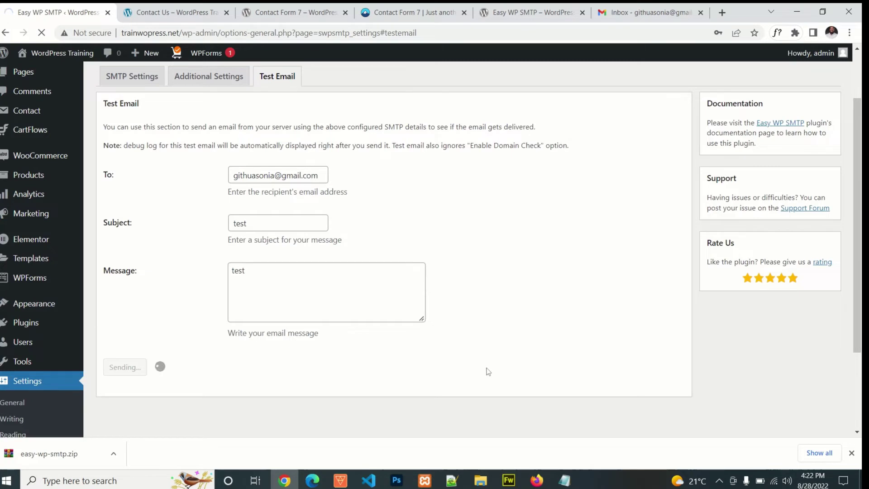
{"action": "scroll", "coordinate": [858, 227], "scroll_direction": "up", "scroll_amount": 3}
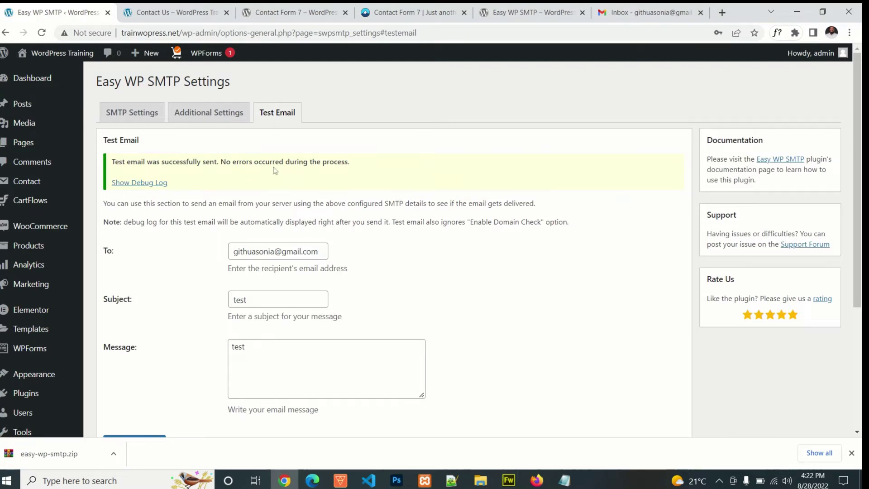
Switch to the Gmail inbox, open the received test email to check its sender, and return to the inbox
{"action": "left_click", "coordinate": [653, 13]}
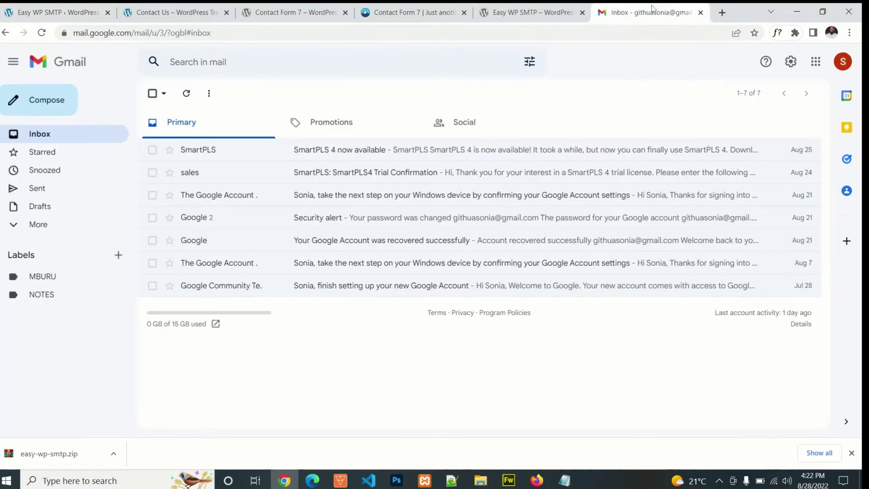
{"action": "left_click", "coordinate": [317, 149]}
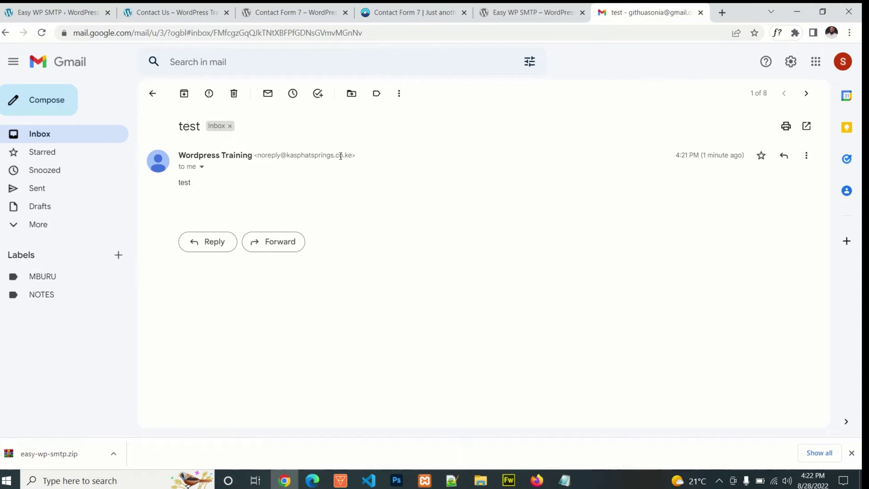
{"action": "left_click", "coordinate": [62, 133]}
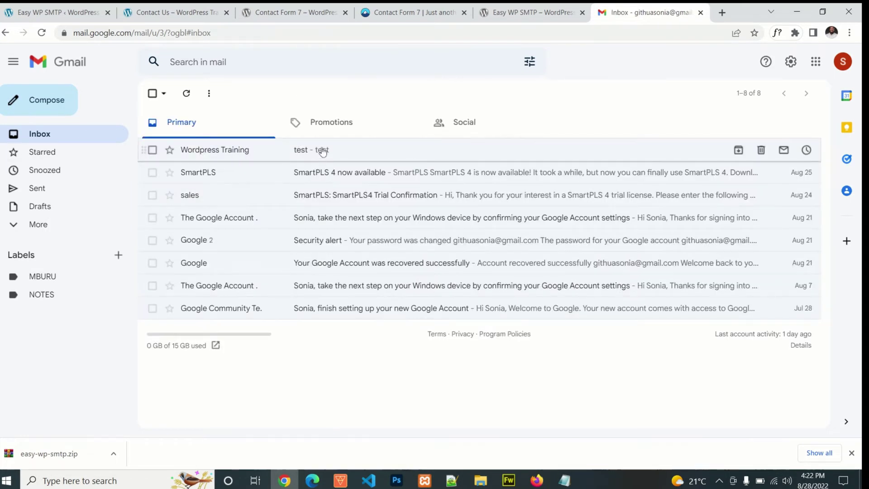
Return to the Easy WP SMTP settings and check the From Email Address in the SMTP configuration
{"action": "left_click", "coordinate": [78, 10]}
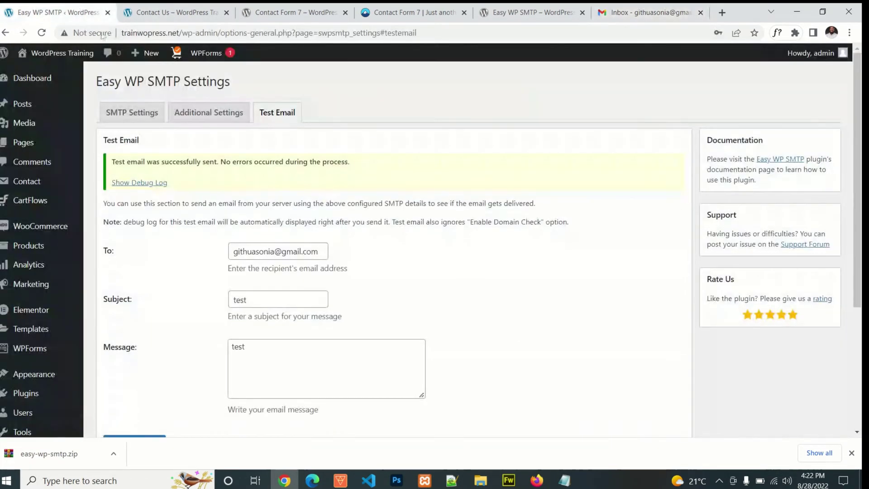
{"action": "left_click", "coordinate": [135, 116]}
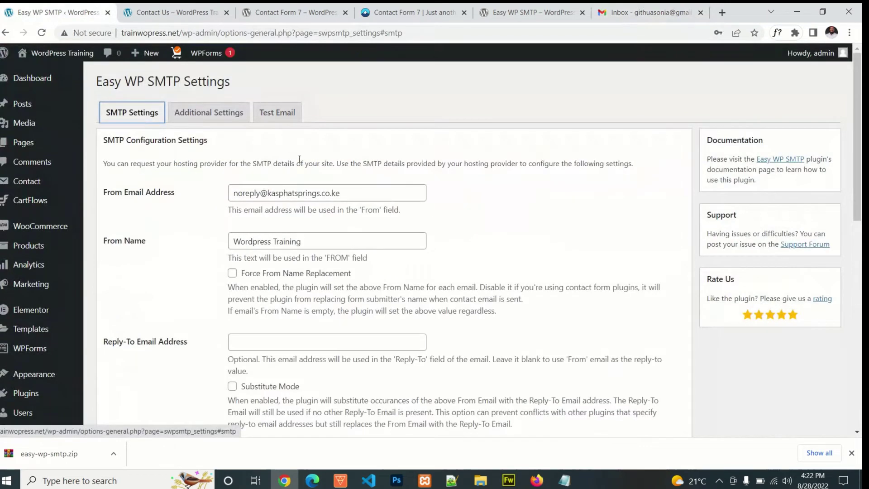
{"action": "left_click", "coordinate": [358, 189]}
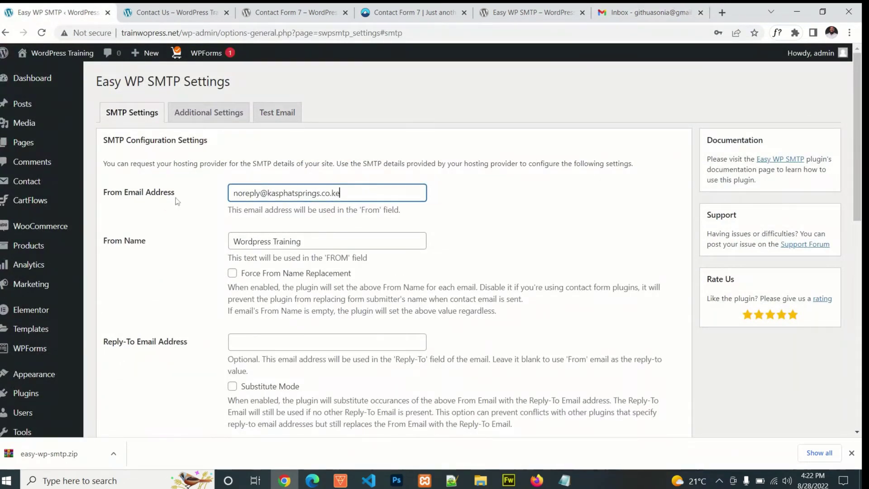
Read the feature about connecting the blog to a mail server on the Easy WP SMTP plugin page at WordPress.org
{"action": "left_click", "coordinate": [177, 13]}
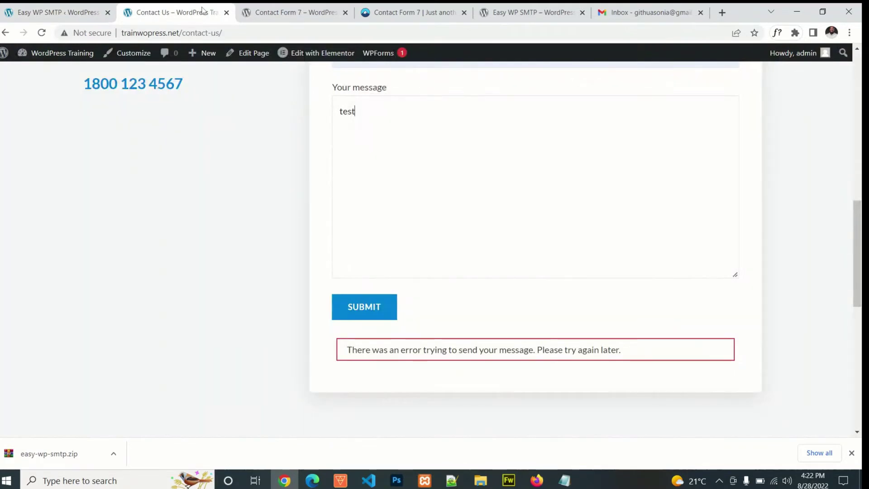
{"action": "left_click", "coordinate": [532, 13]}
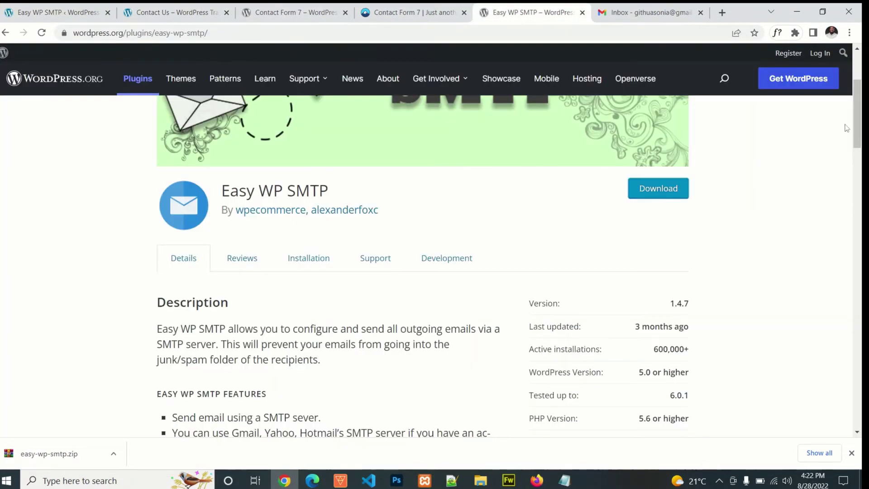
{"action": "left_click_drag", "start_coordinate": [857, 128], "coordinate": [857, 175]}
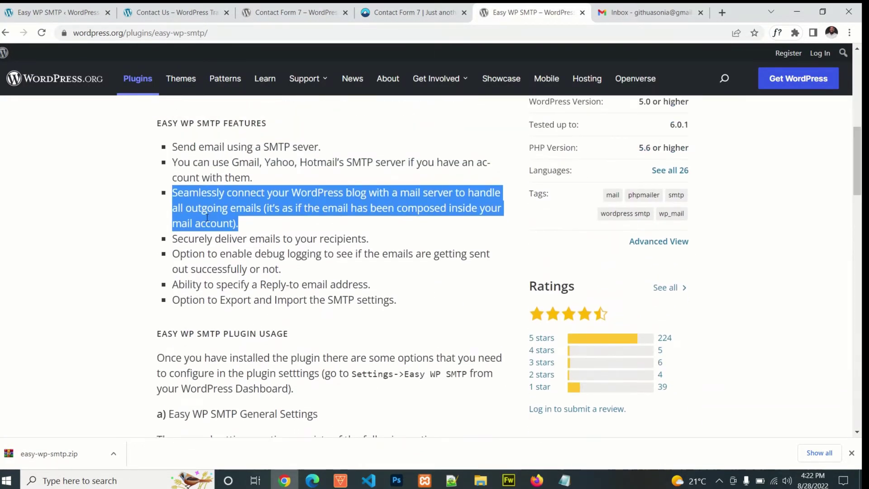
{"action": "left_click", "coordinate": [250, 226]}
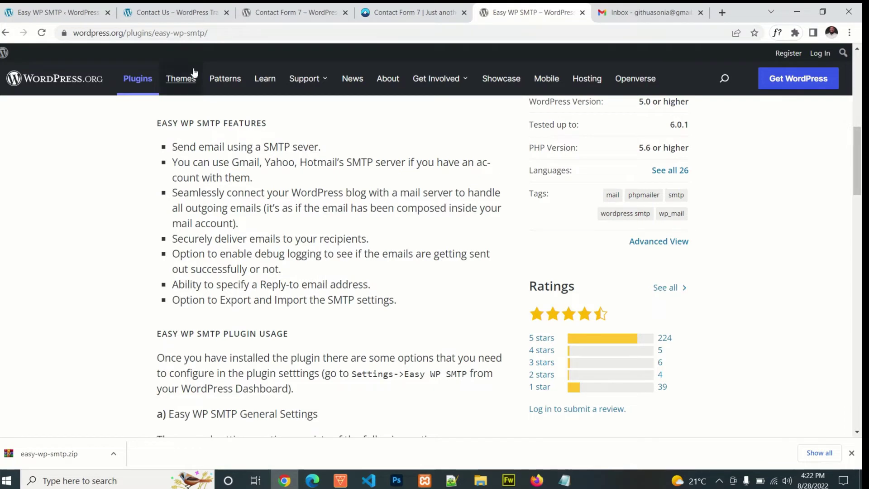
Return to the Easy WP SMTP settings and recheck the From Email Address
{"action": "left_click", "coordinate": [57, 12]}
{"action": "left_click_drag", "start_coordinate": [345, 193], "coordinate": [166, 213]}
{"action": "left_click_drag", "start_coordinate": [858, 152], "coordinate": [859, 168]}
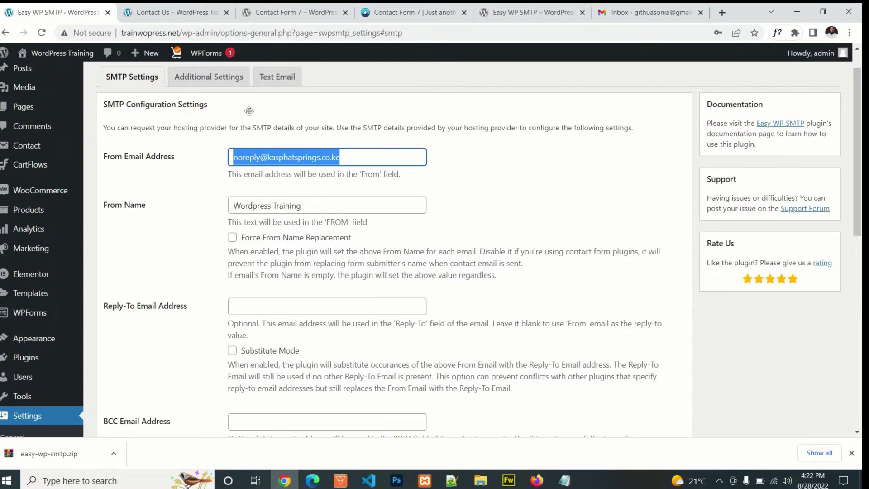
Go back to the plugin's WordPress.org page and examine which mail providers' SMTP servers its feature list names
{"action": "left_click", "coordinate": [625, 13]}
{"action": "left_click", "coordinate": [558, 9]}
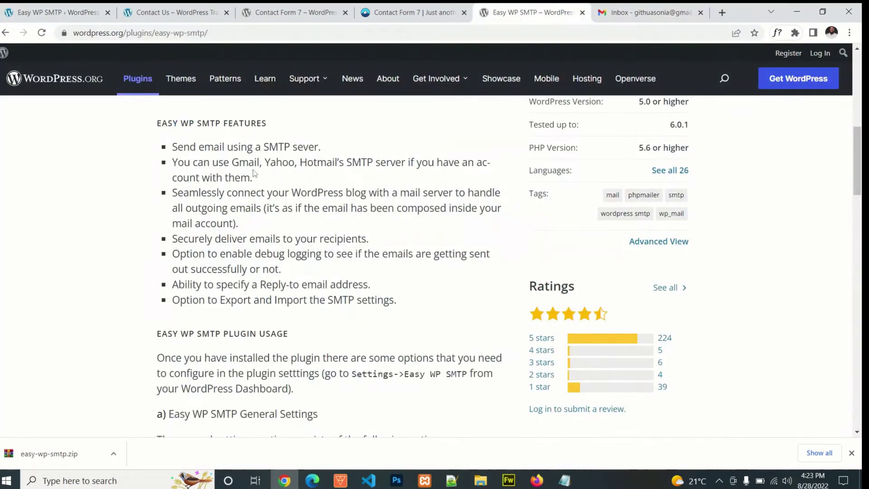
{"action": "left_click_drag", "start_coordinate": [232, 162], "coordinate": [339, 162]}
{"action": "left_click", "coordinate": [303, 159]}
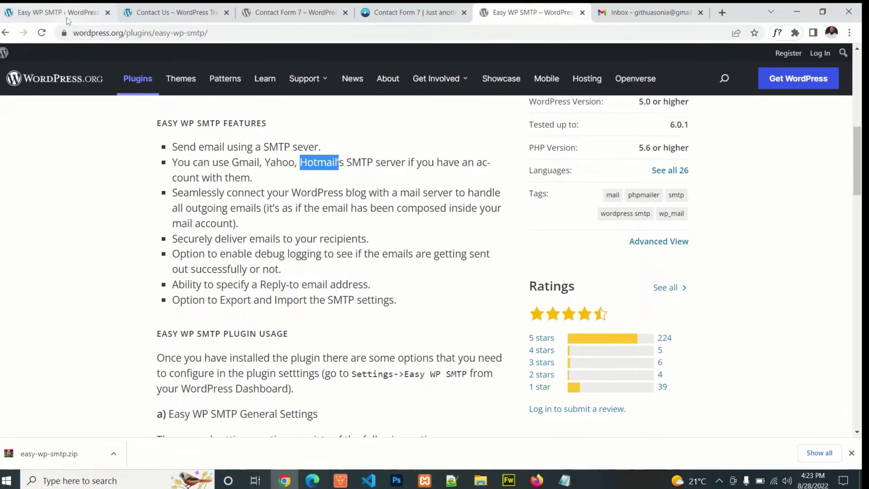
{"action": "left_click", "coordinate": [357, 228]}
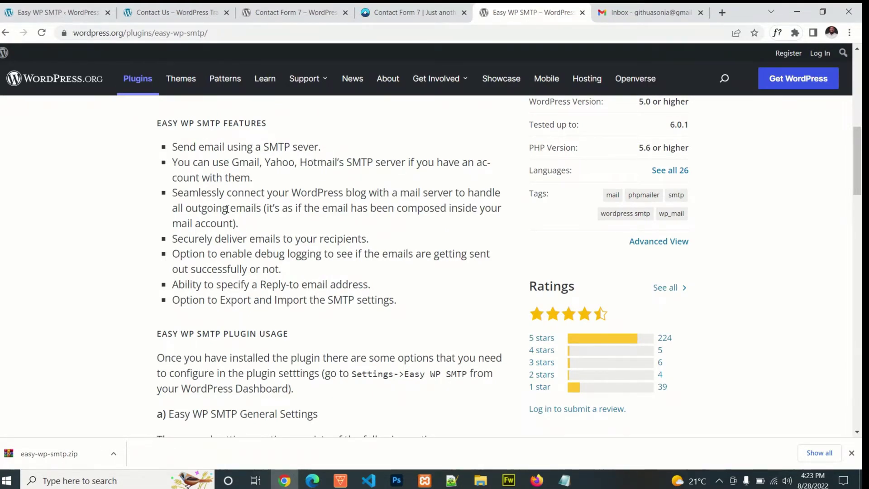
Review the SMTP Host, encryption type and SMTP port in the Easy WP SMTP settings
{"action": "left_click", "coordinate": [64, 12]}
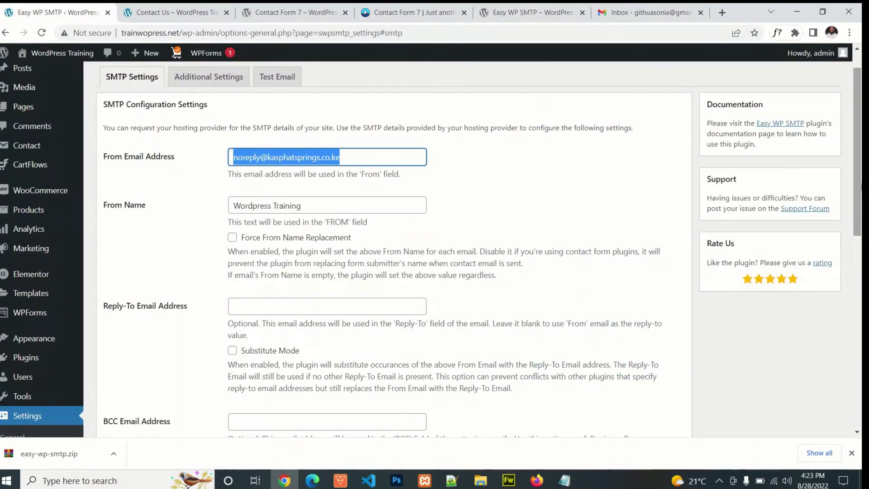
{"action": "scroll", "coordinate": [857, 181], "scroll_direction": "down", "scroll_amount": 5}
{"action": "scroll", "coordinate": [857, 181], "scroll_direction": "up", "scroll_amount": 5}
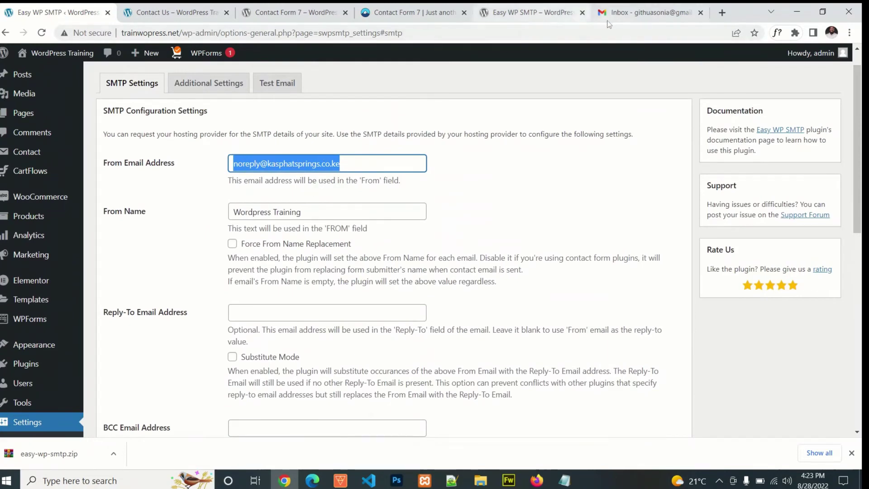
{"action": "scroll", "coordinate": [857, 181], "scroll_direction": "down", "scroll_amount": 5}
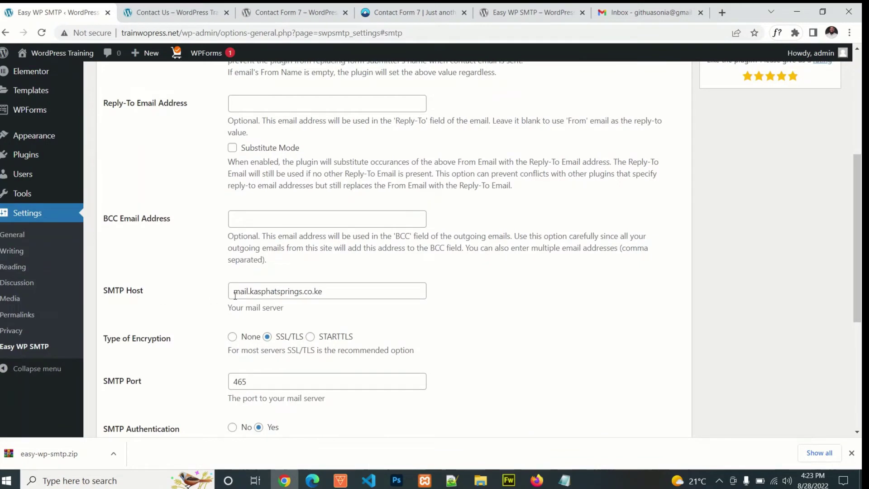
{"action": "left_click", "coordinate": [348, 290]}
{"action": "left_click_drag", "start_coordinate": [348, 290], "coordinate": [222, 292]}
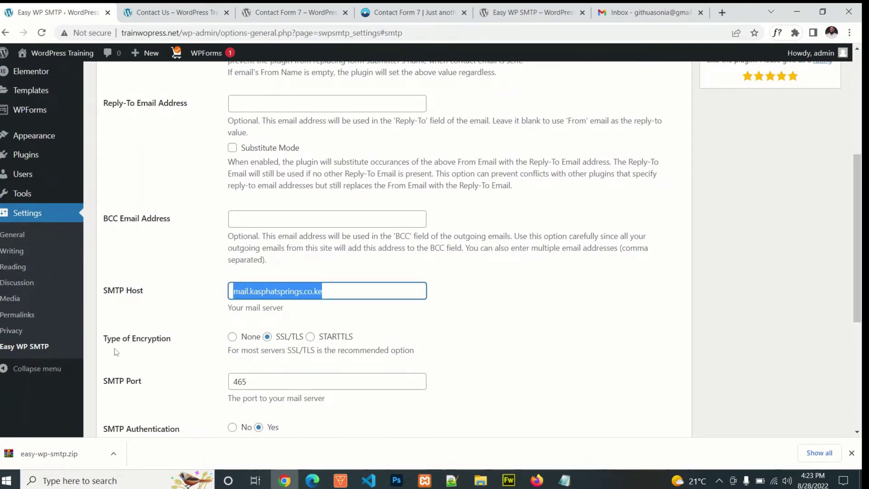
{"action": "scroll", "coordinate": [68, 321], "scroll_direction": "down", "scroll_amount": 2}
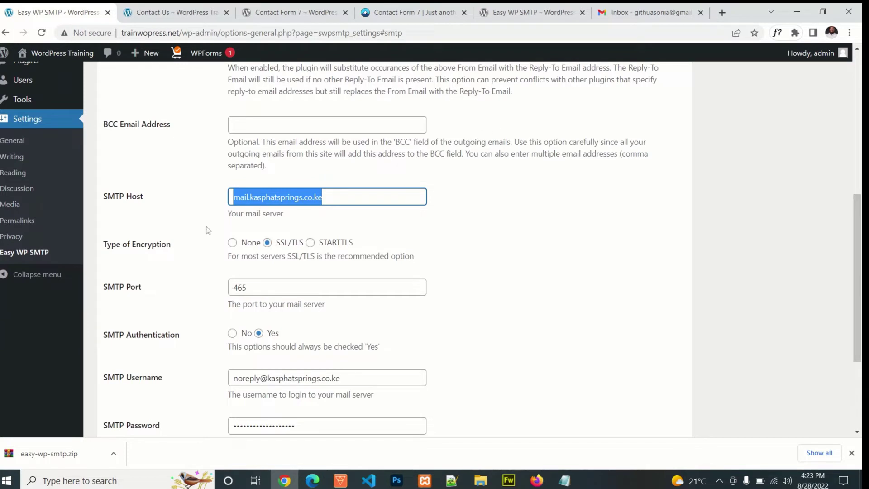
Copy the "SMTP Host" label, search Google for "gmail SMTP Host" in a new tab, and dismiss the downloads bar
{"action": "left_click_drag", "start_coordinate": [151, 201], "coordinate": [107, 194]}
{"action": "right_click", "coordinate": [106, 194]}
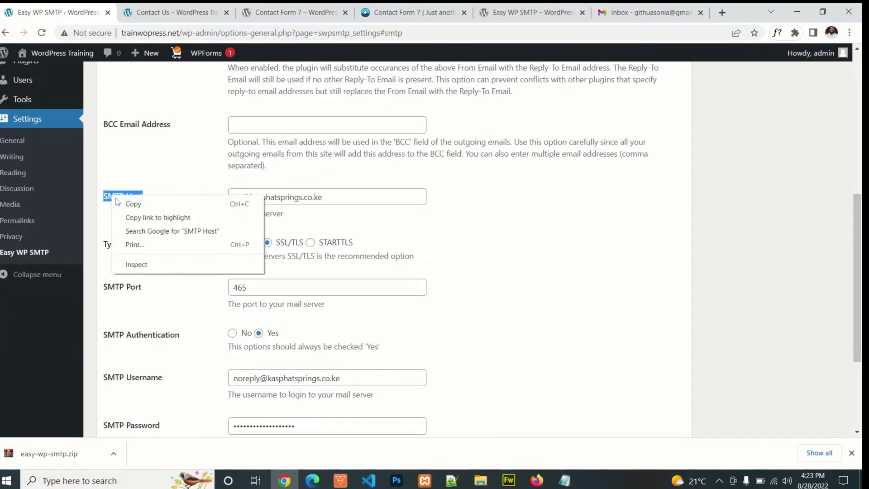
{"action": "left_click", "coordinate": [126, 202]}
{"action": "left_click", "coordinate": [722, 12]}
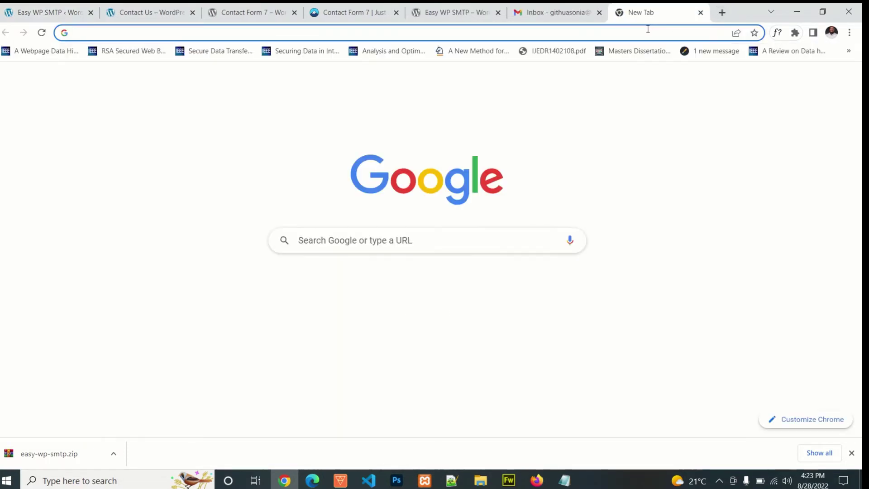
{"action": "type", "text": "gmail"}
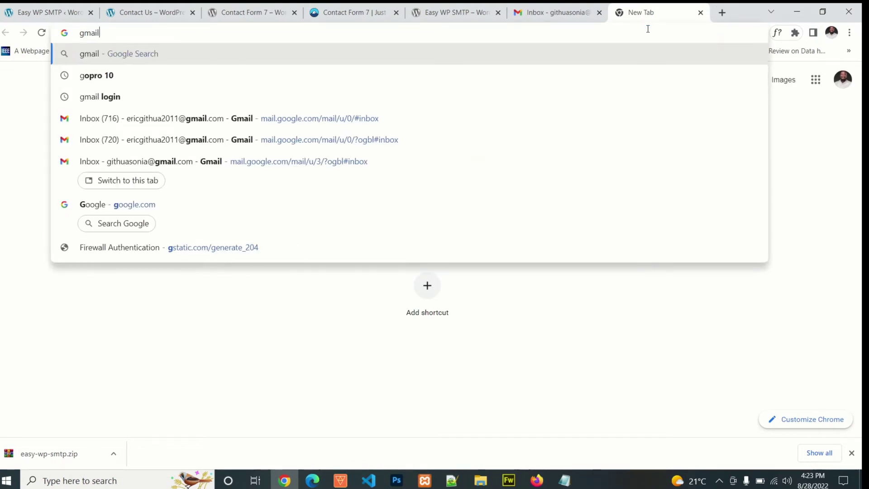
{"action": "key", "text": "ctrl+v"}
{"action": "key", "text": "Return"}
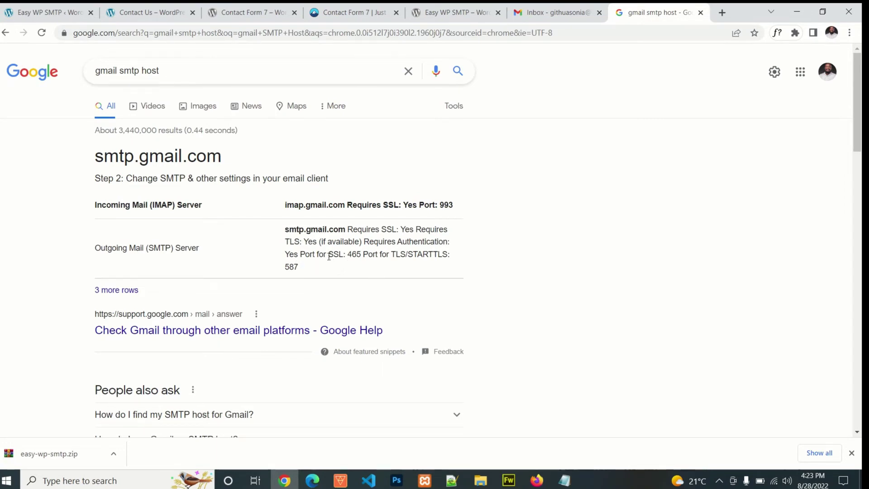
{"action": "left_click", "coordinate": [852, 453]}
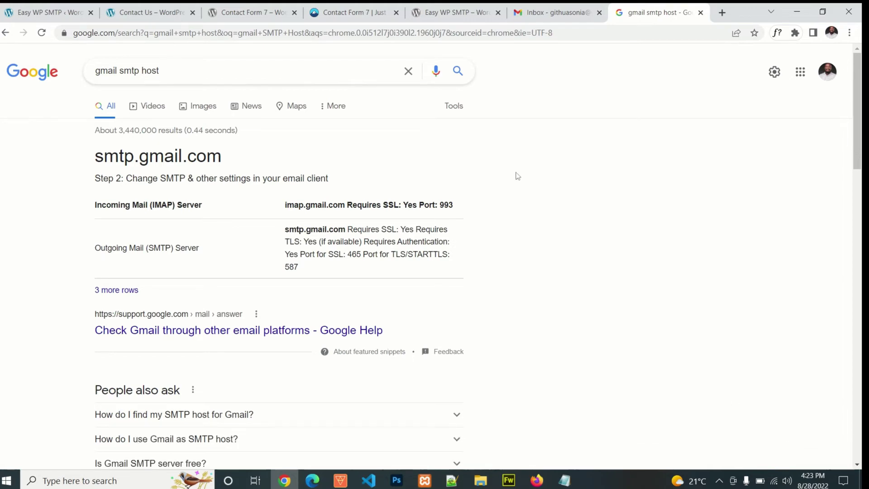
Reload the site's Contact Us page, revisit it through the homepage, and go to its contact form
{"action": "left_click", "coordinate": [156, 11]}
{"action": "key", "text": "F5"}
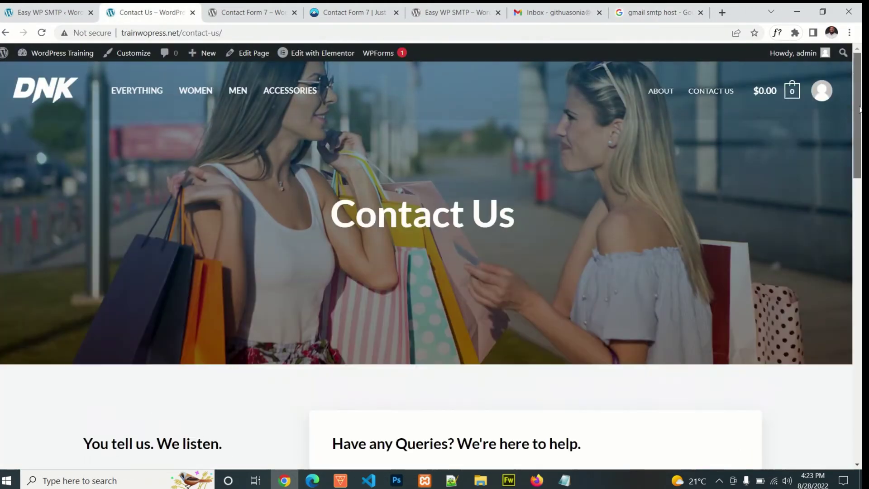
{"action": "left_click", "coordinate": [36, 93]}
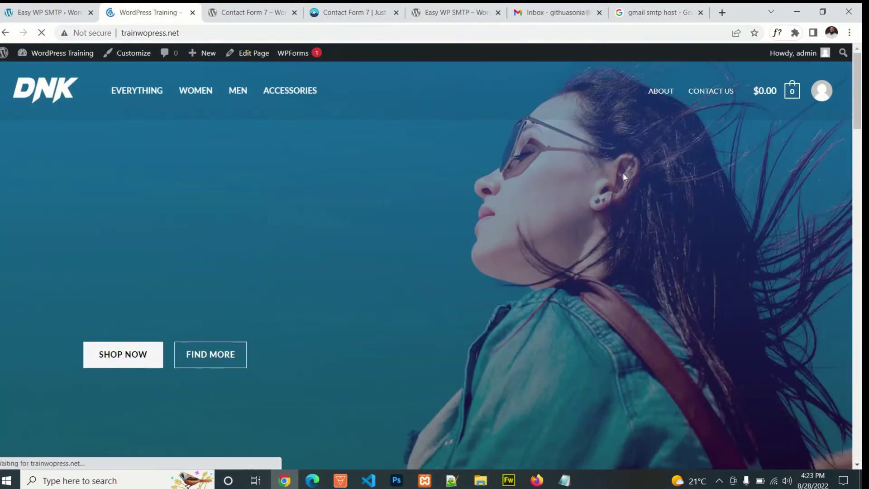
{"action": "left_click", "coordinate": [711, 91]}
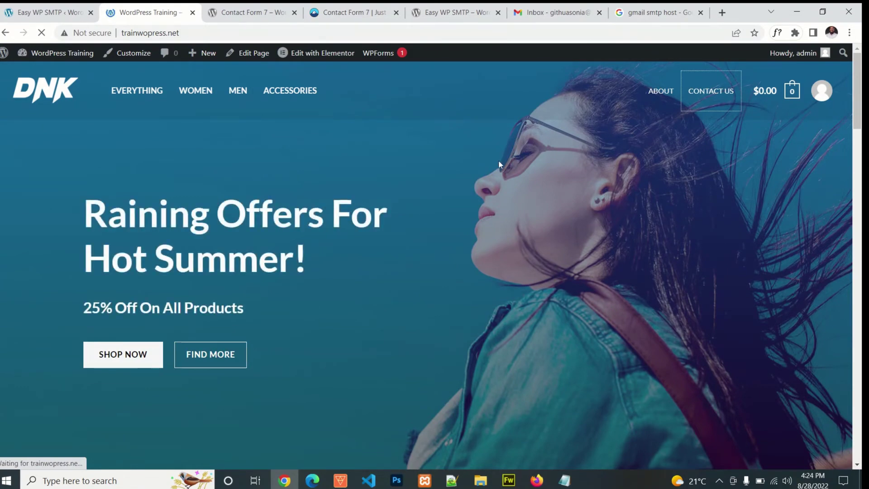
{"action": "scroll", "coordinate": [843, 128], "scroll_direction": "down", "scroll_amount": 5}
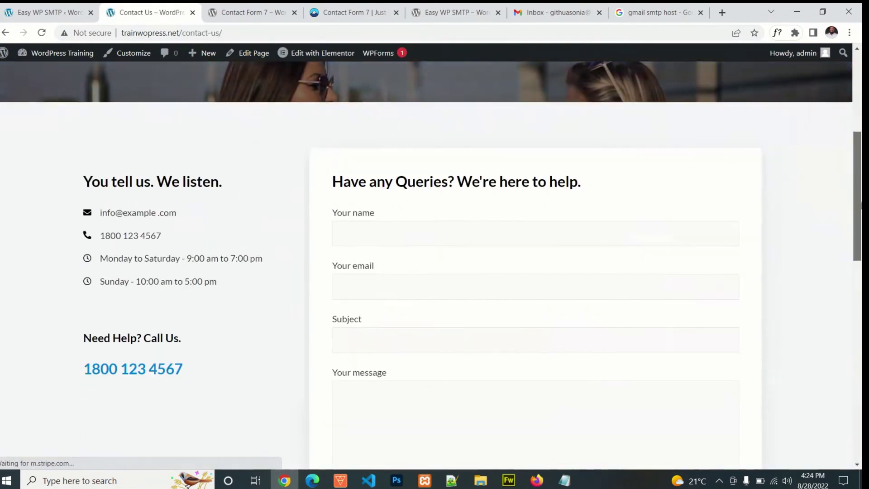
{"action": "scroll", "coordinate": [425, 167], "scroll_direction": "down", "scroll_amount": 2}
Fill in the contact form with the sender's name and e-mail, subject "TEST MAIL" and message "TEST MAIL", and submit it
{"action": "left_click", "coordinate": [384, 141]}
{"action": "type", "text": "Eric G"}
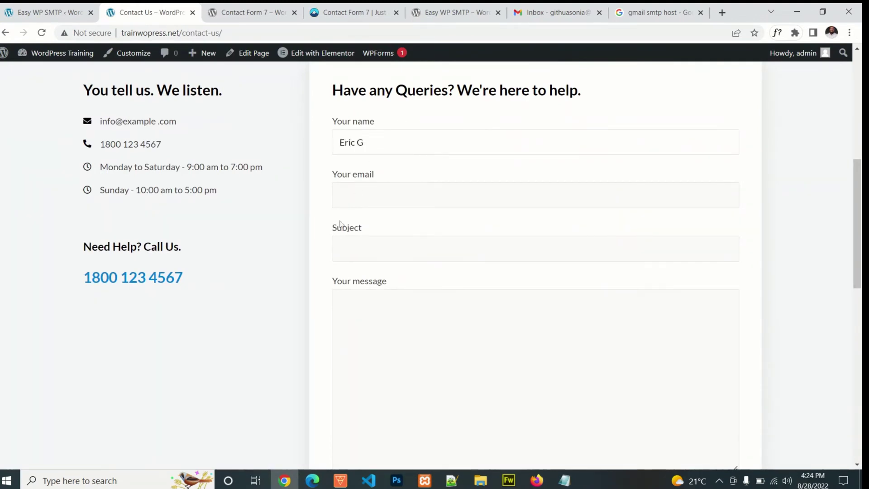
{"action": "left_click", "coordinate": [356, 196]}
{"action": "left_click", "coordinate": [403, 267]}
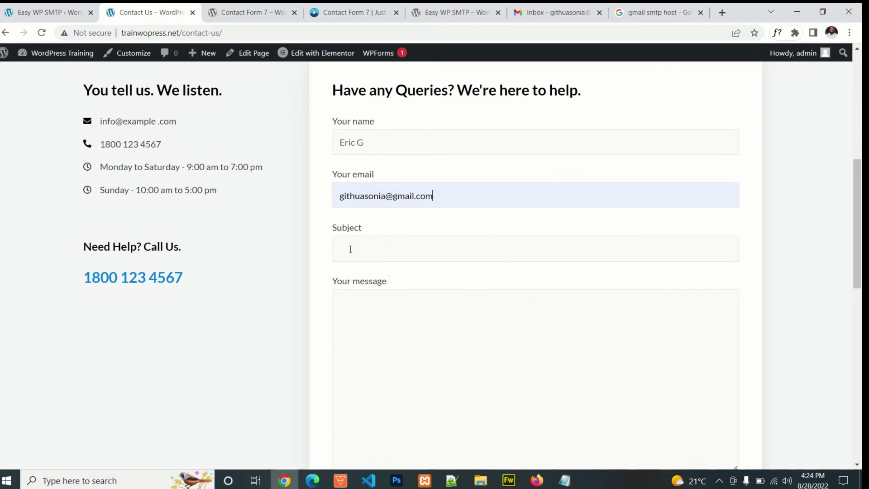
{"action": "left_click", "coordinate": [350, 250]}
{"action": "type", "text": "TEST MAIL"}
{"action": "left_click", "coordinate": [375, 314]}
{"action": "type", "text": "TEST MAIL"}
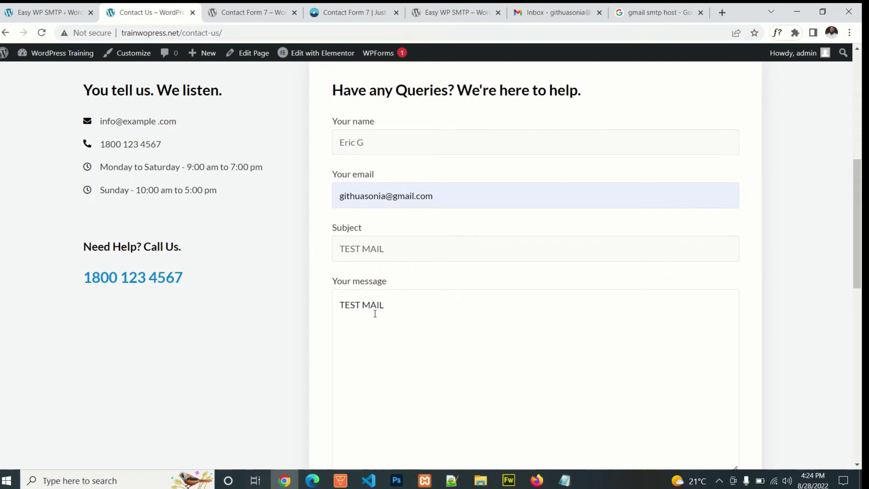
{"action": "scroll", "coordinate": [375, 314], "scroll_direction": "down", "scroll_amount": 4}
{"action": "left_click", "coordinate": [363, 318]}
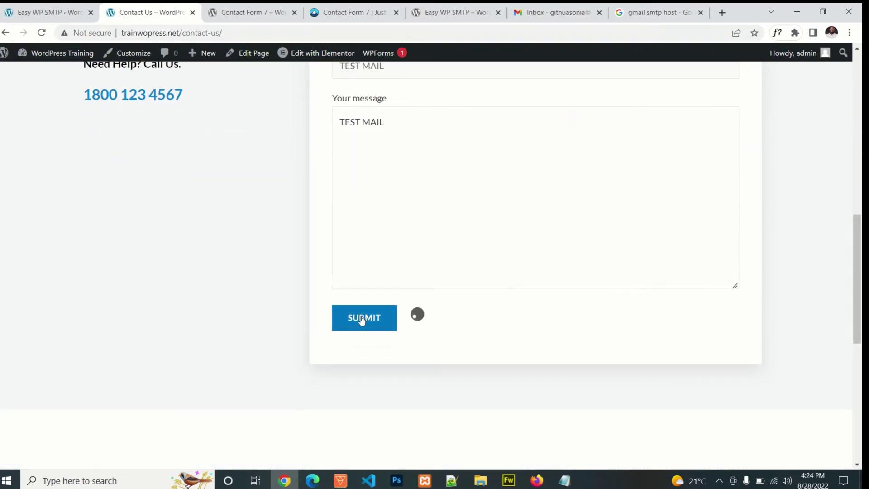
Look over the contact form from its name field to the submit area for the outcome of the submission
{"action": "scroll", "coordinate": [856, 268], "scroll_direction": "up", "scroll_amount": 1}
{"action": "scroll", "coordinate": [855, 268], "scroll_direction": "down", "scroll_amount": 1}
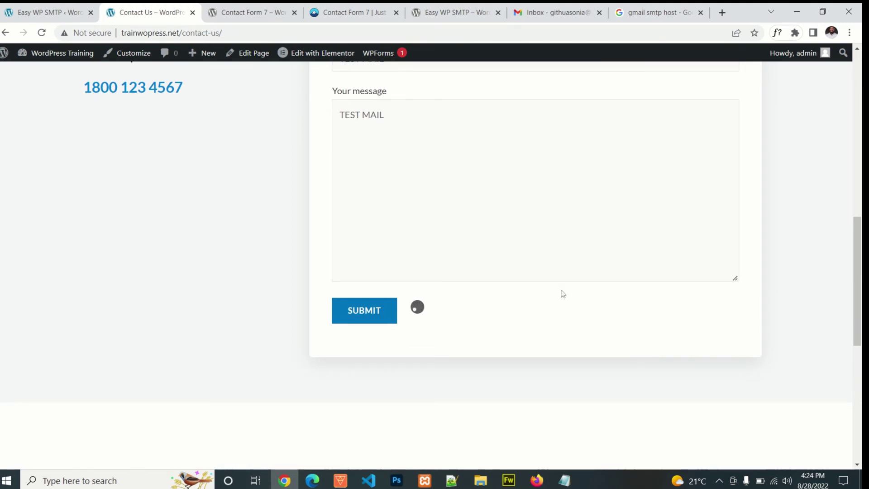
{"action": "scroll", "coordinate": [842, 330], "scroll_direction": "up", "scroll_amount": 4}
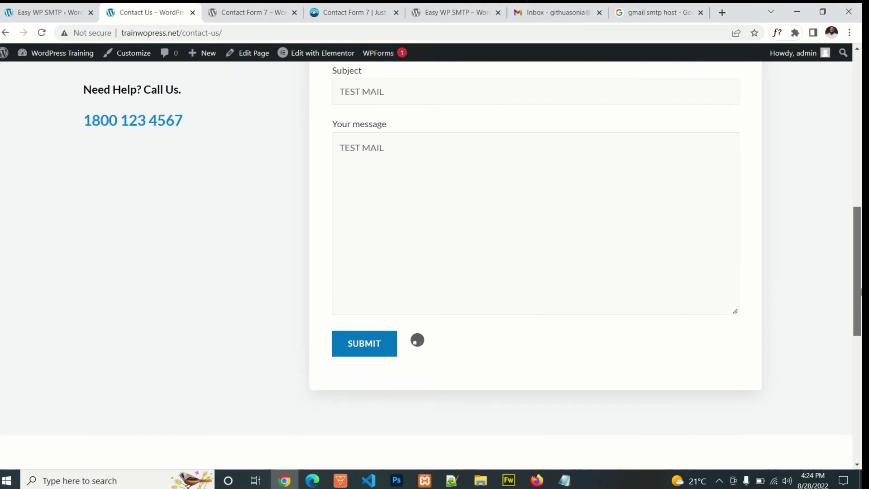
{"action": "scroll", "coordinate": [829, 311], "scroll_direction": "down", "scroll_amount": 4}
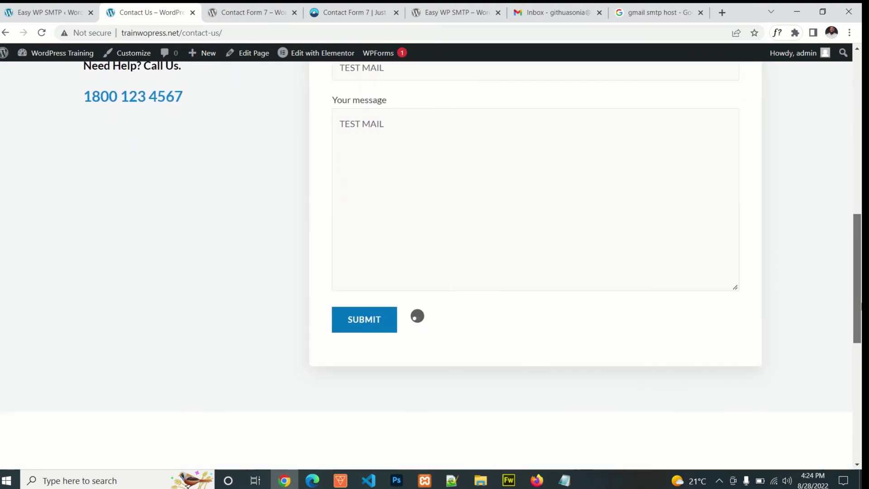
{"action": "scroll", "coordinate": [829, 311], "scroll_direction": "up", "scroll_amount": 4}
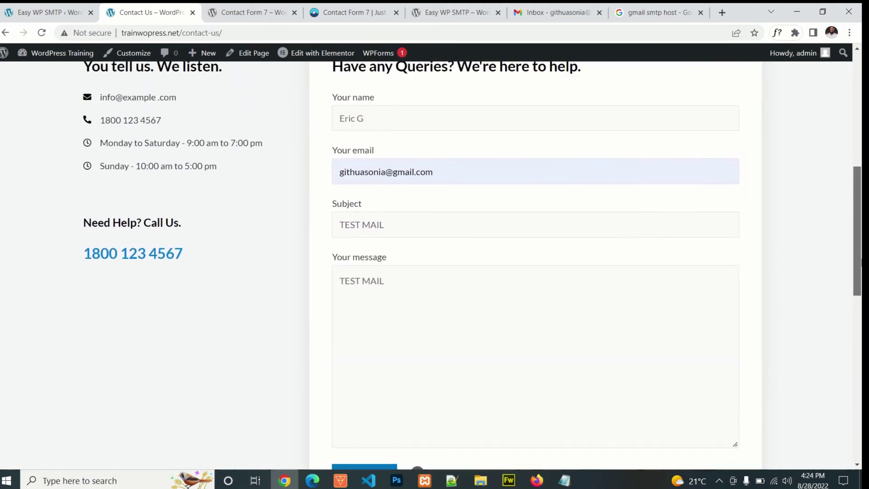
{"action": "scroll", "coordinate": [829, 312], "scroll_direction": "down", "scroll_amount": 3}
{"action": "scroll", "coordinate": [430, 254], "scroll_direction": "up", "scroll_amount": 6}
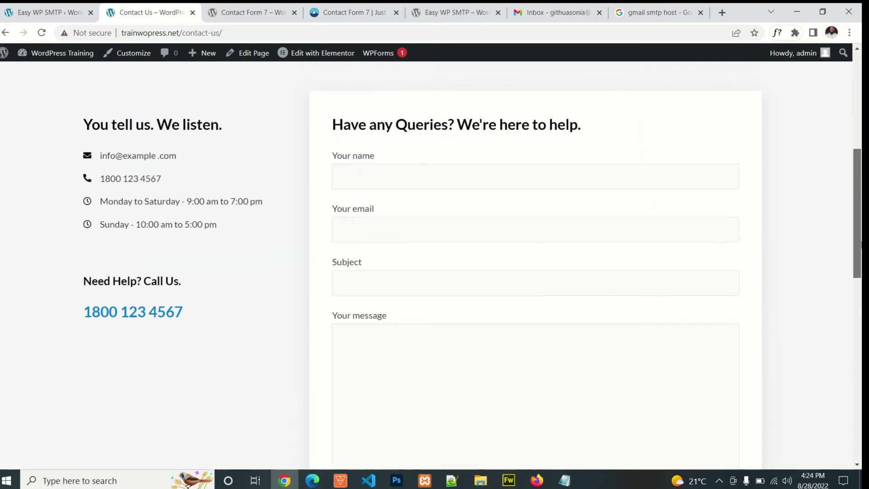
{"action": "scroll", "coordinate": [430, 253], "scroll_direction": "down", "scroll_amount": 5}
{"action": "scroll", "coordinate": [430, 254], "scroll_direction": "down", "scroll_amount": 3}
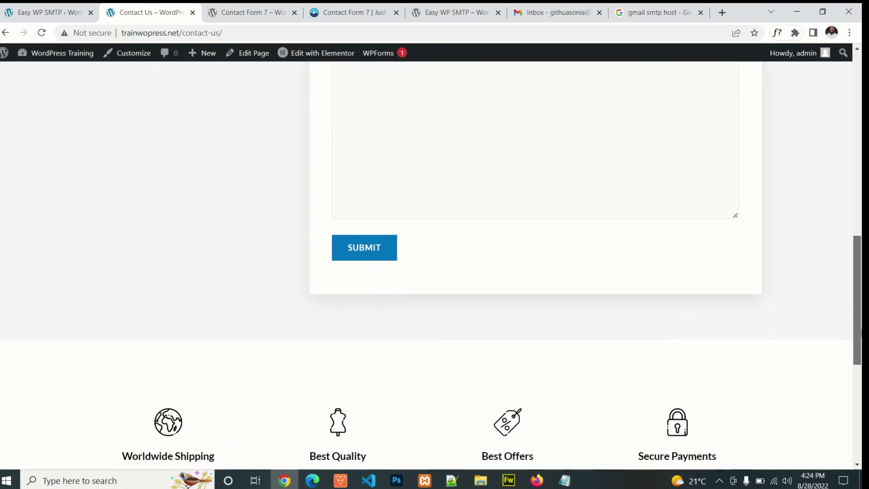
{"action": "scroll", "coordinate": [858, 285], "scroll_direction": "up", "scroll_amount": 8}
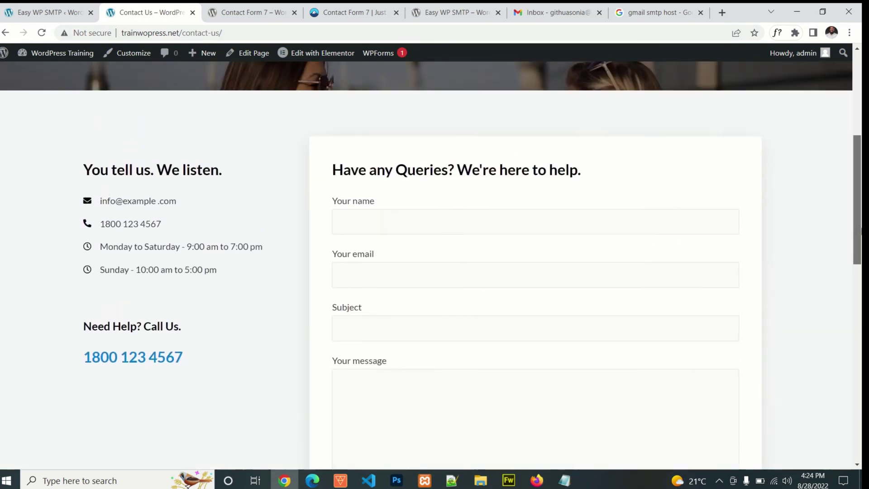
{"action": "scroll", "coordinate": [858, 285], "scroll_direction": "down", "scroll_amount": 4}
{"action": "scroll", "coordinate": [858, 284], "scroll_direction": "down", "scroll_amount": 4}
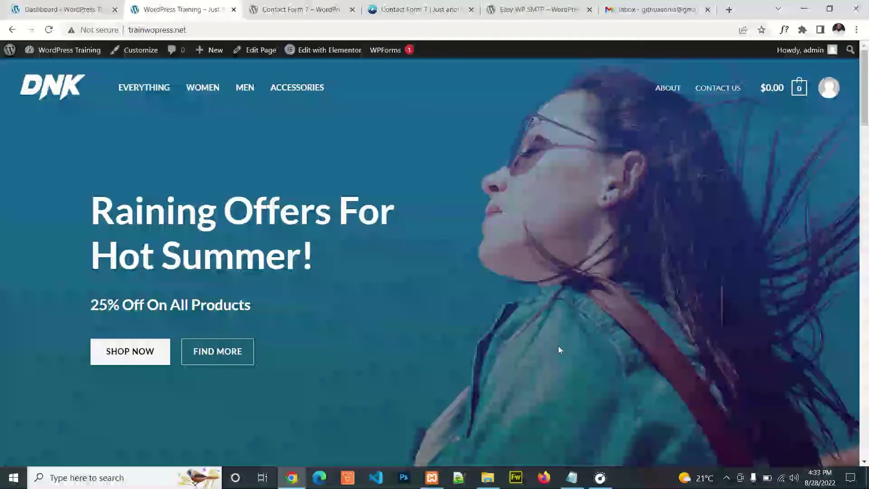
Open the site's Contact Us page and fill in the contact form's name and e-mail fields with the sender's details
{"action": "left_click", "coordinate": [720, 89]}
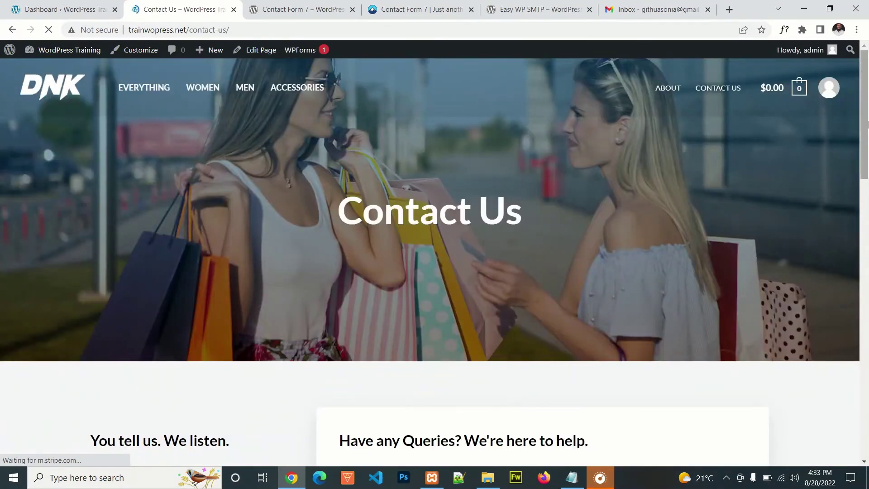
{"action": "scroll", "coordinate": [404, 185], "scroll_direction": "down", "scroll_amount": 7}
{"action": "left_click", "coordinate": [406, 169]}
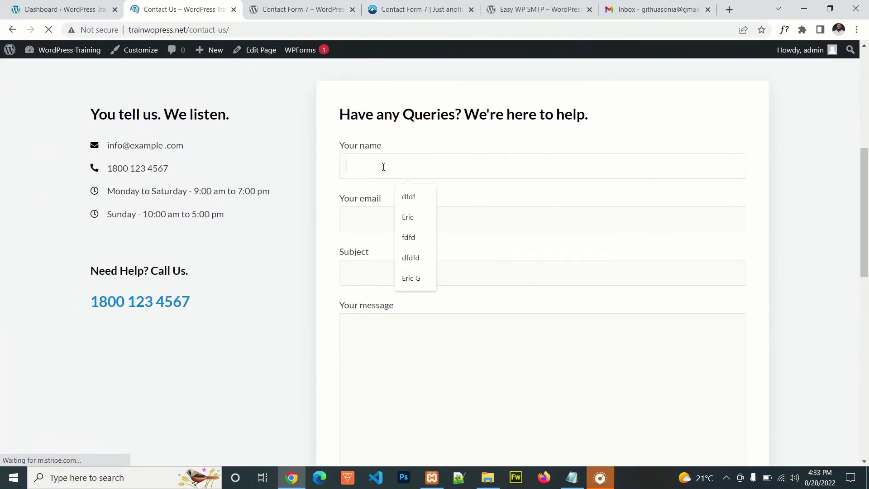
{"action": "left_click", "coordinate": [415, 218]}
{"action": "left_click", "coordinate": [365, 220]}
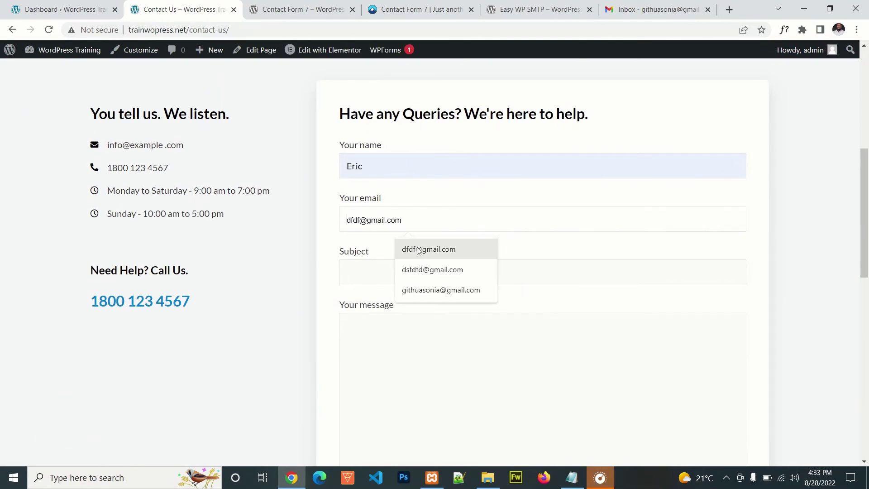
{"action": "left_click", "coordinate": [425, 292]}
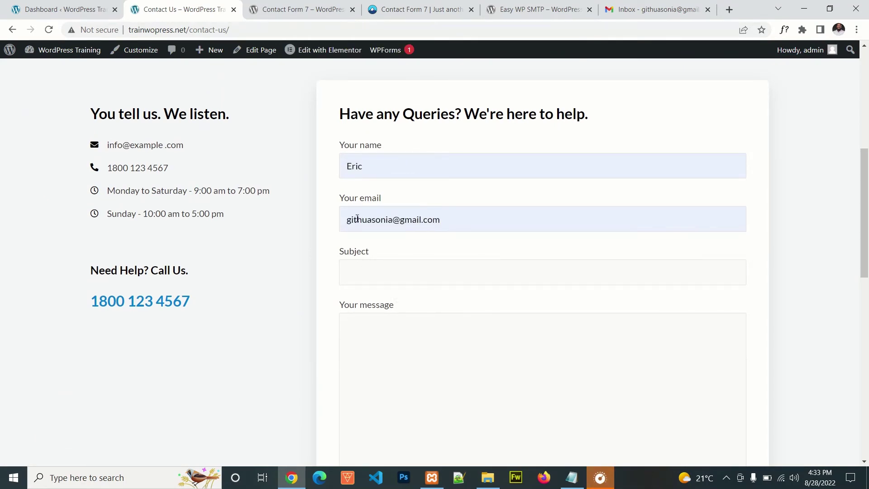
Enter "test" as both the subject and the message of the contact form, and submit it
{"action": "left_click", "coordinate": [356, 277]}
{"action": "left_click", "coordinate": [419, 322]}
{"action": "left_click", "coordinate": [374, 333]}
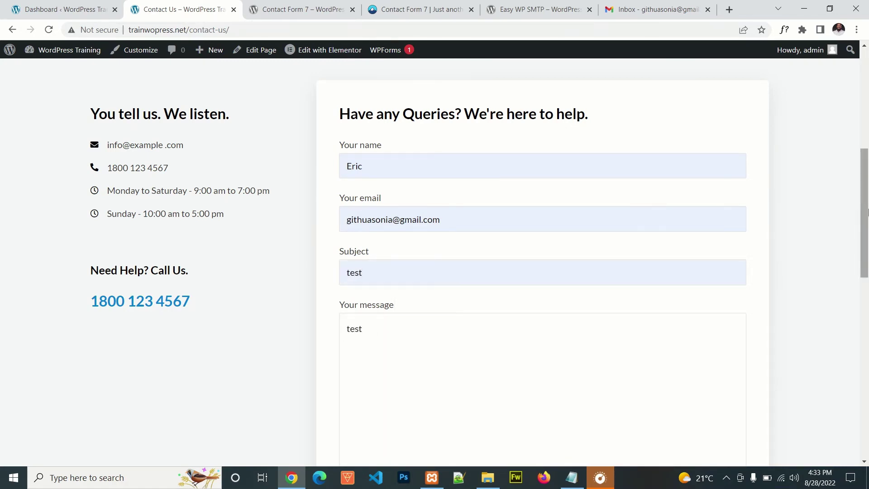
{"action": "scroll", "coordinate": [374, 332], "scroll_direction": "down", "scroll_amount": 4}
{"action": "left_click", "coordinate": [385, 359]}
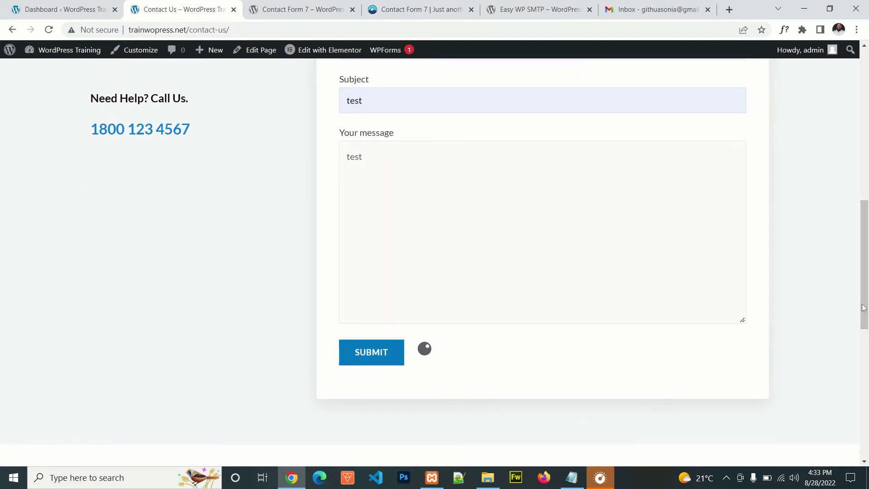
Check the outcome below the contact form, and open the newest WordPress Training e-mail in the Gmail inbox
{"action": "scroll", "coordinate": [866, 310], "scroll_direction": "down", "scroll_amount": 2}
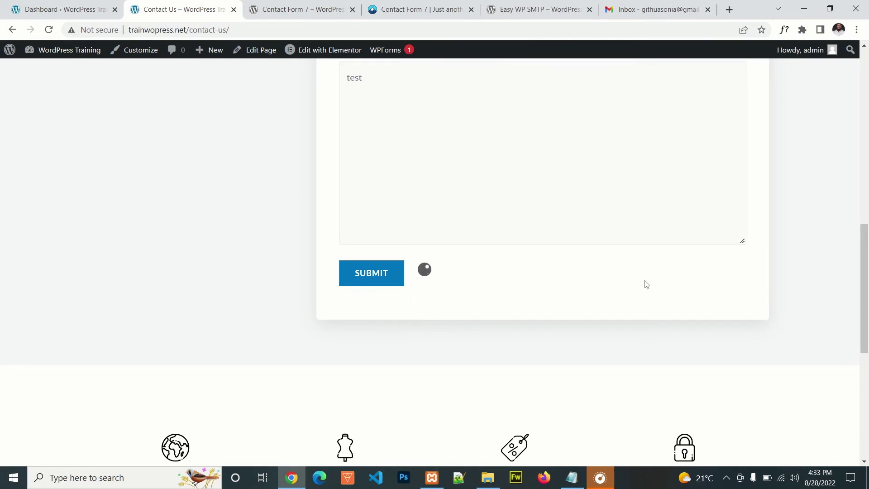
{"action": "scroll", "coordinate": [866, 284], "scroll_direction": "up", "scroll_amount": 2}
{"action": "scroll", "coordinate": [867, 283], "scroll_direction": "down", "scroll_amount": 1}
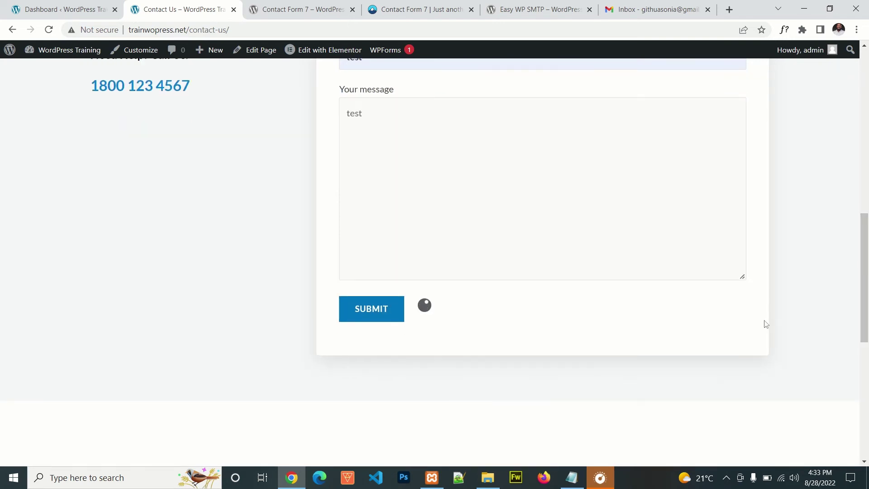
{"action": "scroll", "coordinate": [838, 299], "scroll_direction": "down", "scroll_amount": 1}
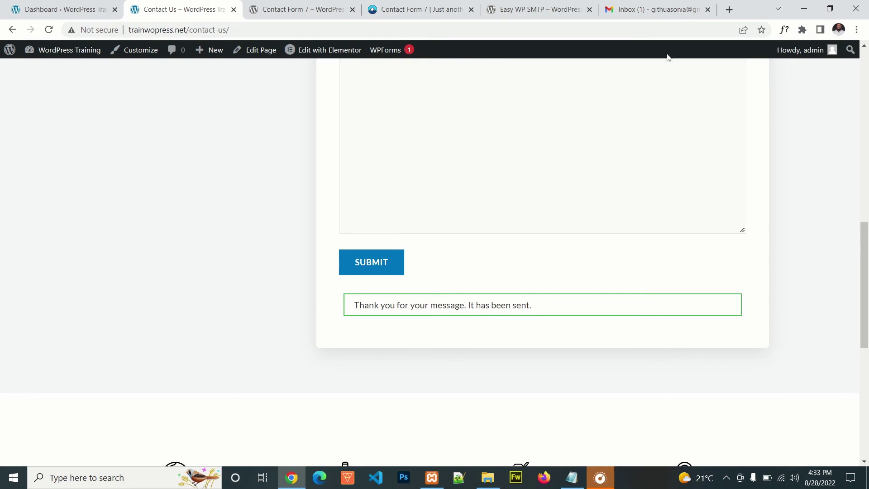
{"action": "left_click", "coordinate": [633, 15]}
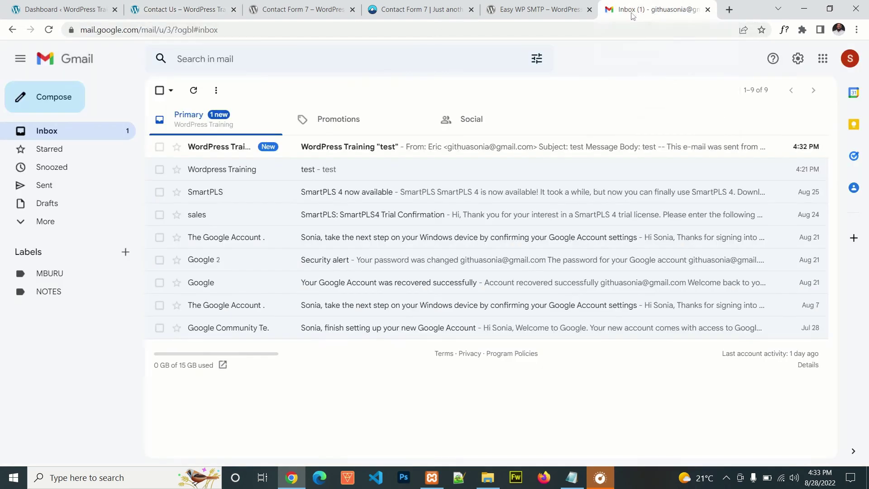
{"action": "left_click", "coordinate": [385, 148]}
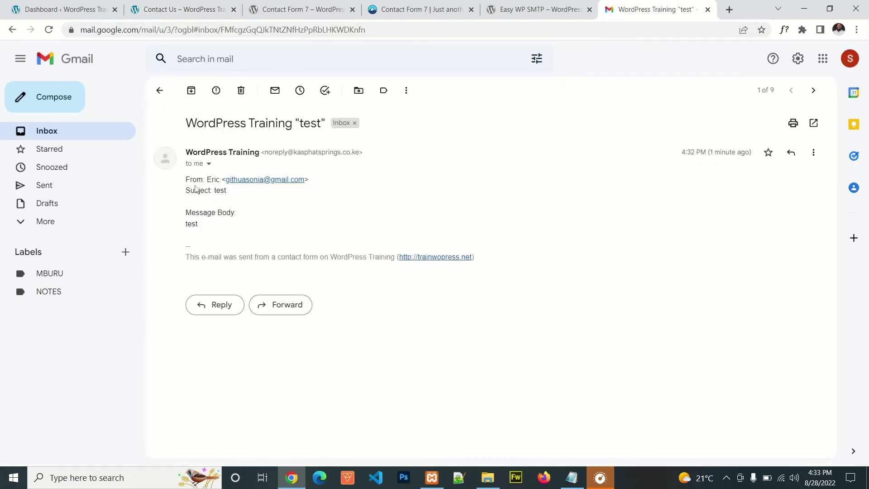
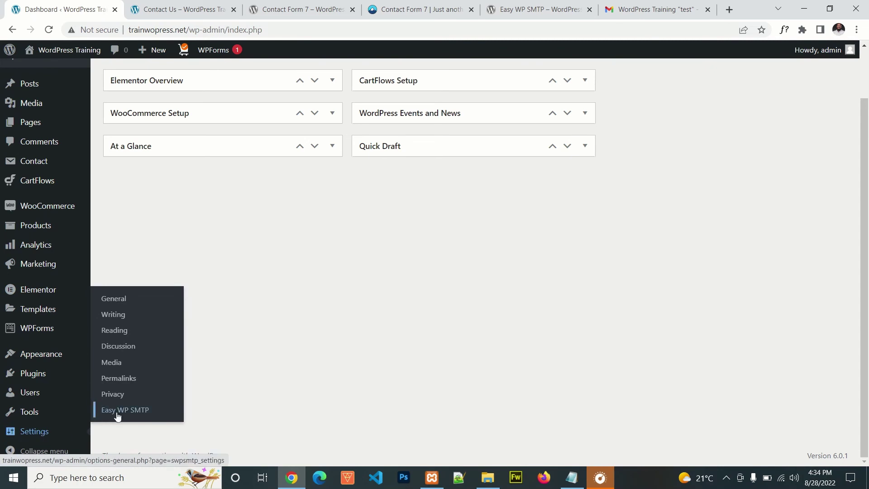
Open the Easy WP SMTP settings in the WordPress admin and review the From Email Address and From Name fields
{"action": "left_click", "coordinate": [119, 410]}
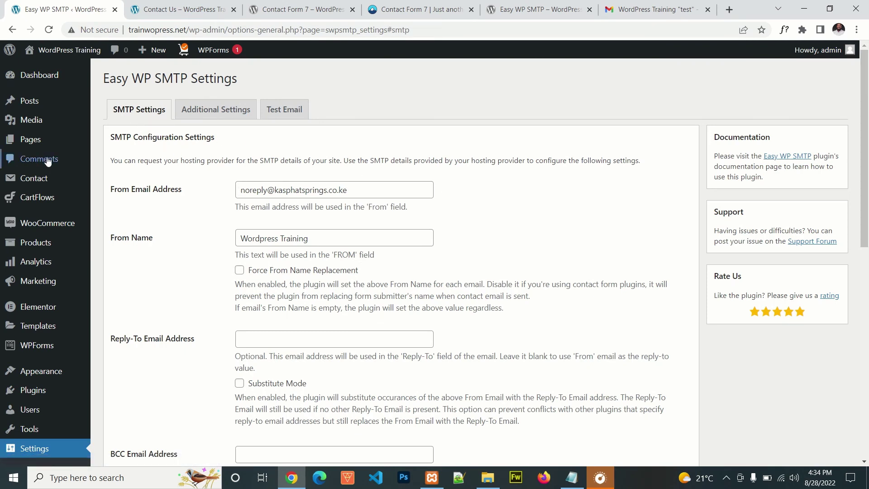
{"action": "left_click_drag", "start_coordinate": [186, 190], "coordinate": [115, 194]}
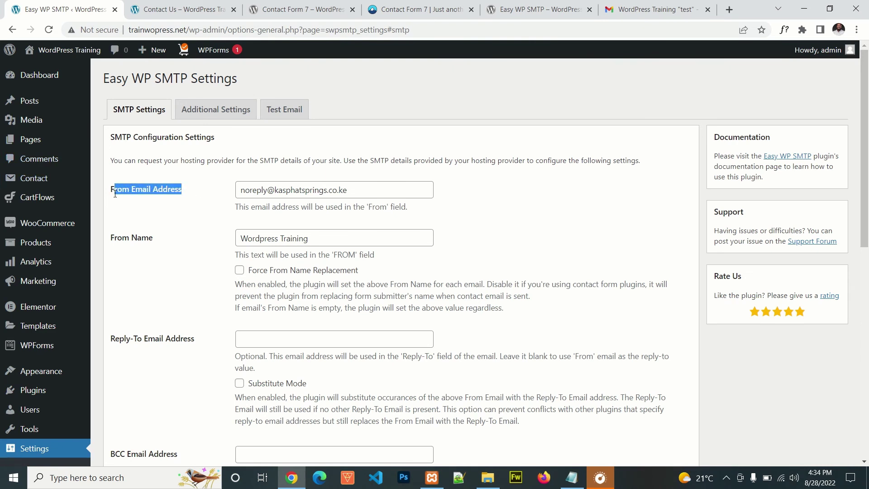
{"action": "left_click", "coordinate": [148, 234]}
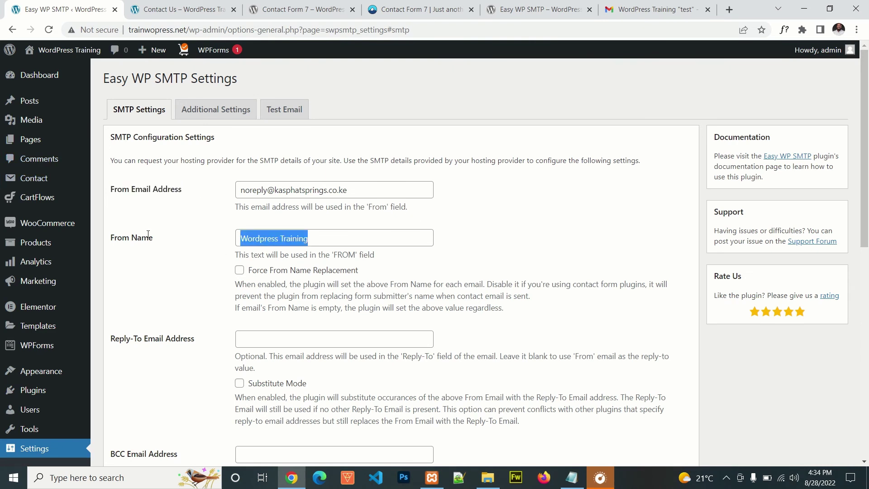
{"action": "left_click", "coordinate": [177, 242]}
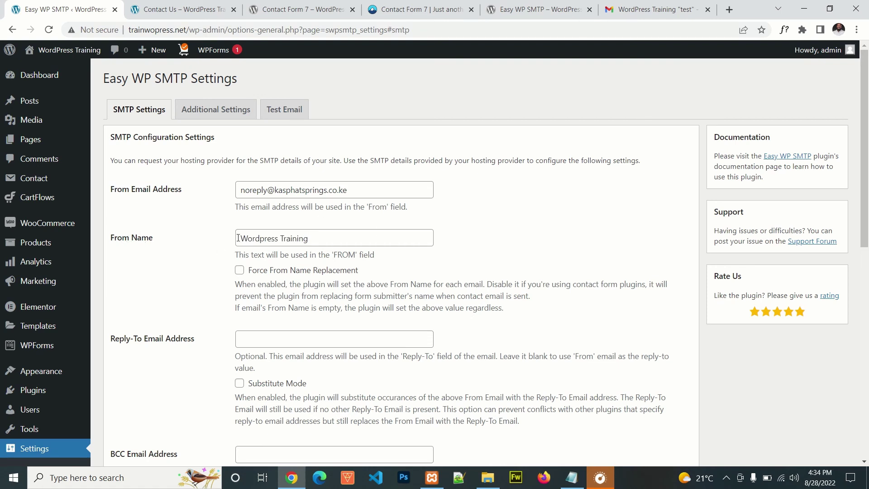
{"action": "left_click", "coordinate": [288, 240]}
Switch to Gmail and reopen the WordPress Training "test" e-mail from the inbox to check its sender name
{"action": "left_click", "coordinate": [623, 14]}
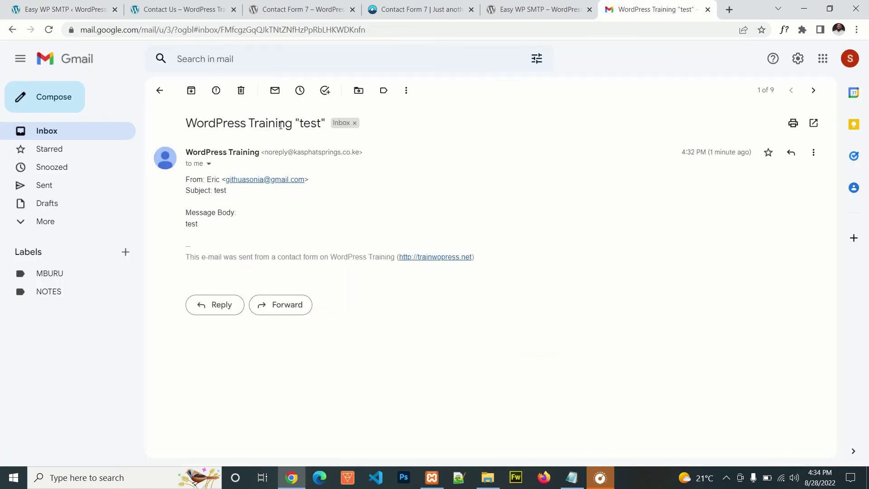
{"action": "left_click", "coordinate": [73, 131]}
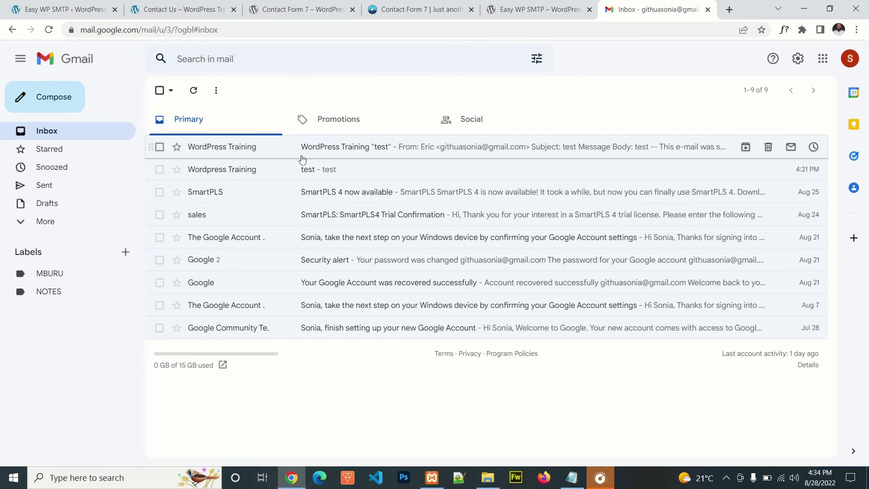
{"action": "left_click", "coordinate": [348, 152]}
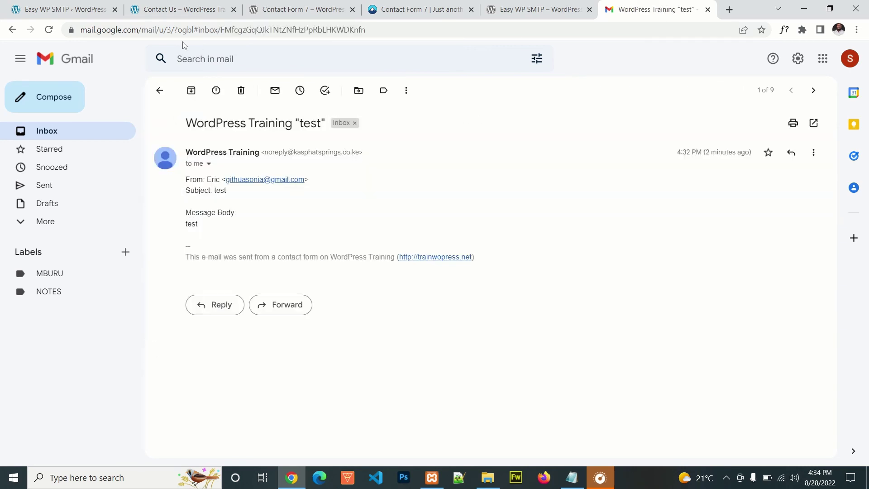
Return to the Easy WP SMTP settings and examine the SMTP Host field
{"action": "left_click", "coordinate": [89, 11]}
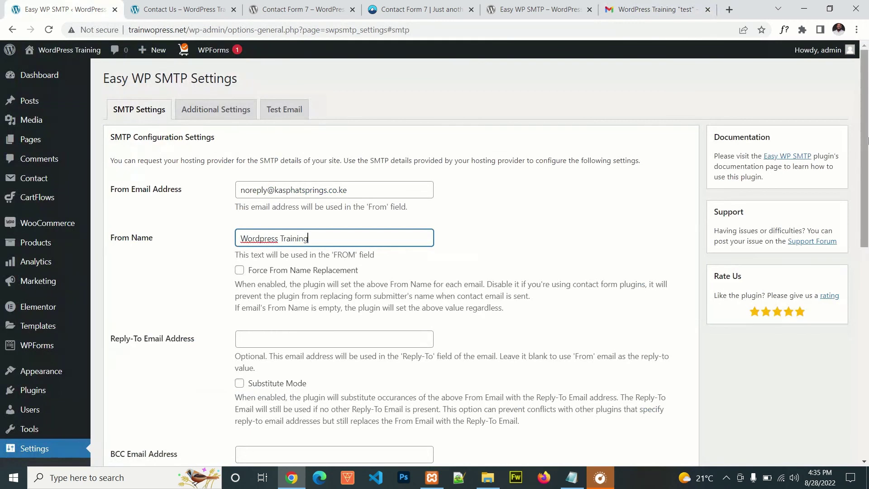
{"action": "left_click_drag", "start_coordinate": [868, 160], "coordinate": [868, 270]}
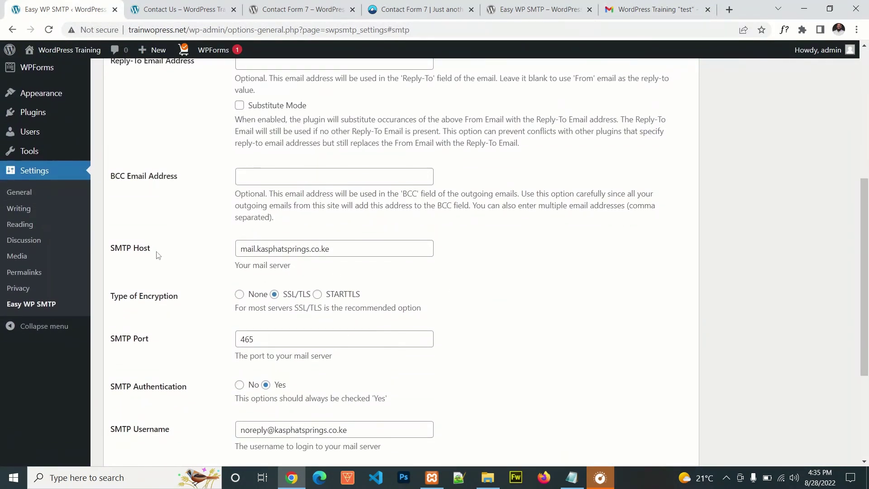
{"action": "left_click_drag", "start_coordinate": [157, 254], "coordinate": [192, 258]}
{"action": "left_click_drag", "start_coordinate": [351, 248], "coordinate": [198, 248]}
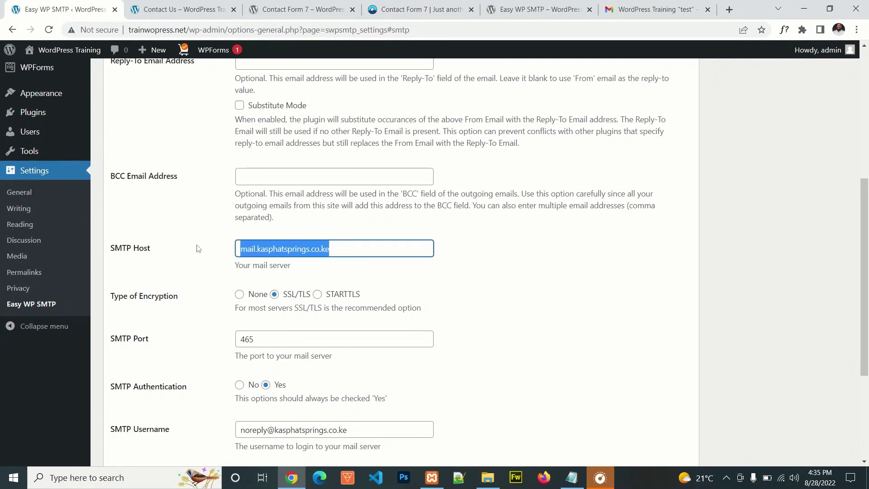
Review the encryption type, SMTP port, authentication and login fields of the SMTP configuration
{"action": "left_click_drag", "start_coordinate": [866, 239], "coordinate": [868, 291]}
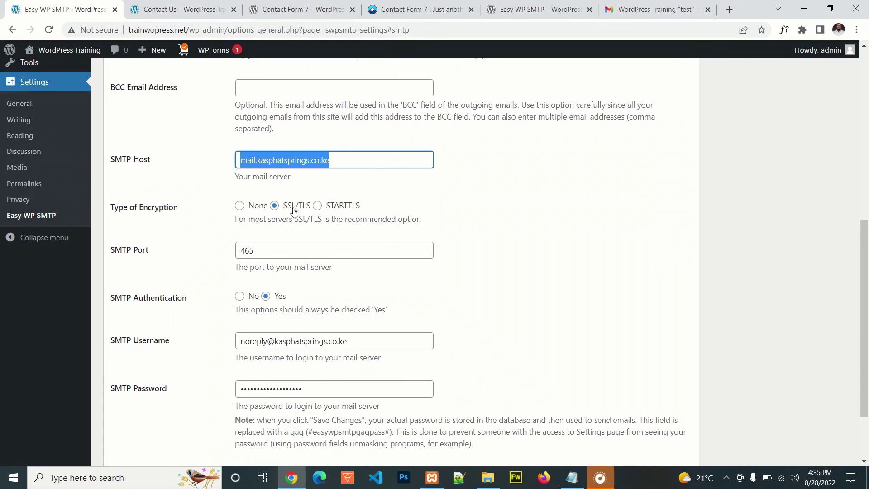
{"action": "left_click", "coordinate": [264, 249]}
{"action": "left_click_drag", "start_coordinate": [163, 252], "coordinate": [132, 247]}
{"action": "left_click", "coordinate": [170, 258]}
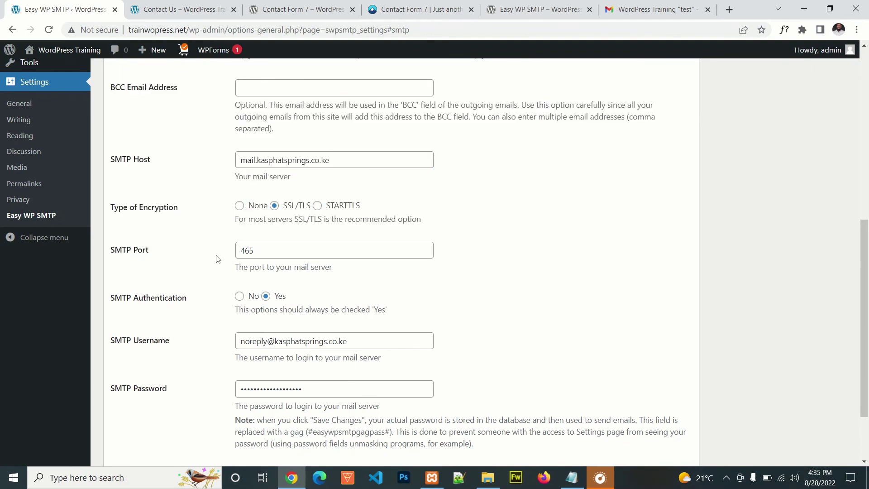
{"action": "left_click", "coordinate": [246, 251]}
{"action": "double_click", "coordinate": [246, 250]}
{"action": "left_click_drag", "start_coordinate": [866, 258], "coordinate": [866, 299]}
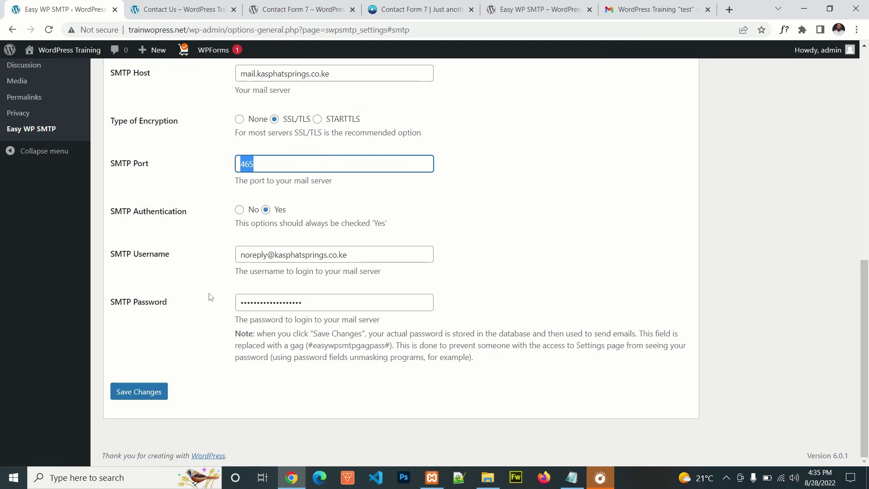
Send an Easy WP SMTP test email using the prefilled recipient, subject "test" and message "test"
{"action": "left_click_drag", "start_coordinate": [868, 359], "coordinate": [868, 159]}
{"action": "left_click", "coordinate": [285, 109]}
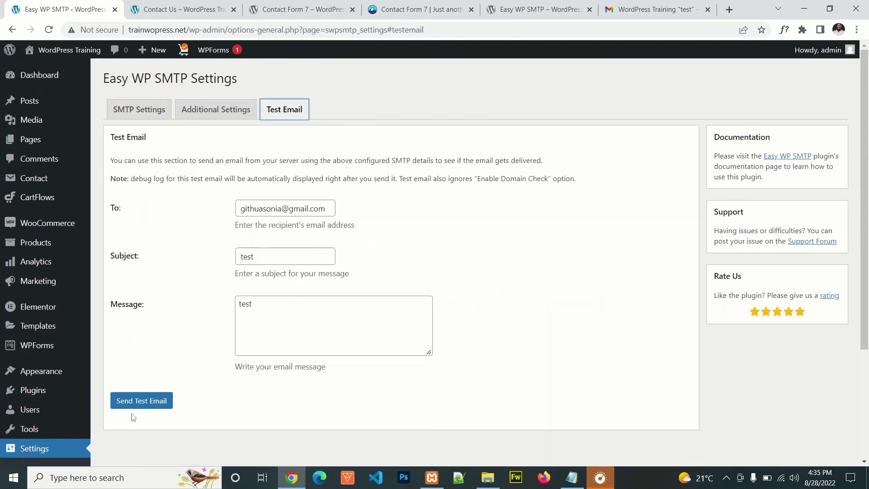
{"action": "left_click", "coordinate": [141, 401]}
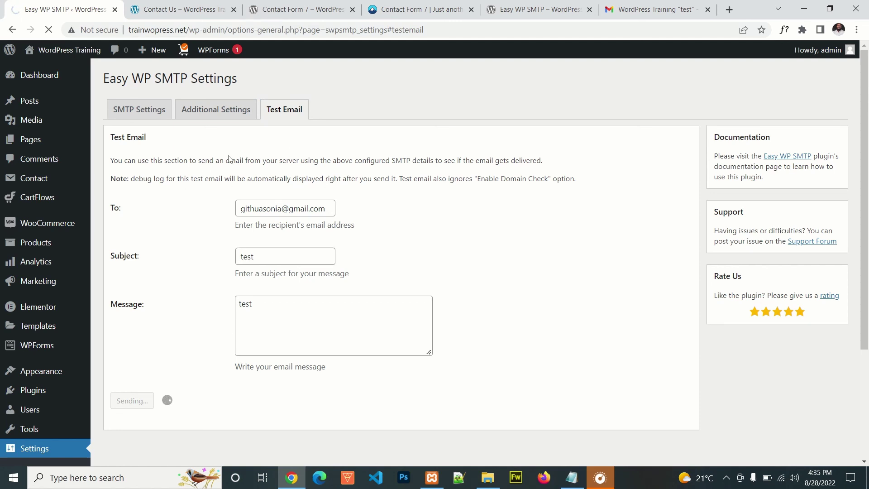
Look over the contact form on the site's Contact Us page, and return to the WordPress admin dashboard
{"action": "left_click", "coordinate": [199, 5]}
{"action": "scroll", "coordinate": [224, 138], "scroll_direction": "up", "scroll_amount": 8}
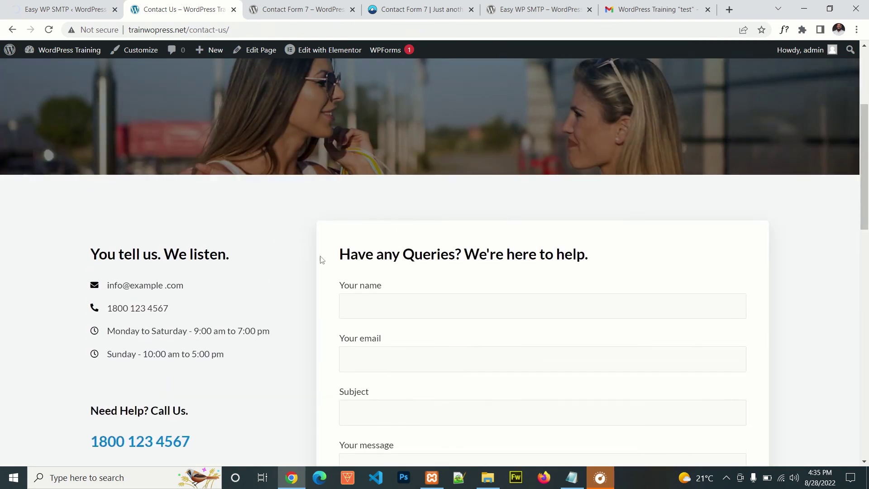
{"action": "left_click", "coordinate": [385, 308]}
{"action": "scroll", "coordinate": [810, 253], "scroll_direction": "down", "scroll_amount": 3}
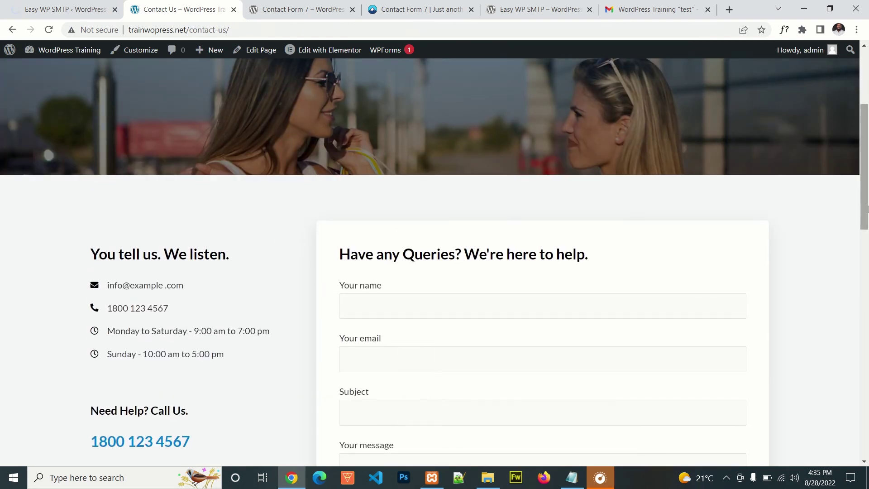
{"action": "scroll", "coordinate": [634, 261], "scroll_direction": "down", "scroll_amount": 3}
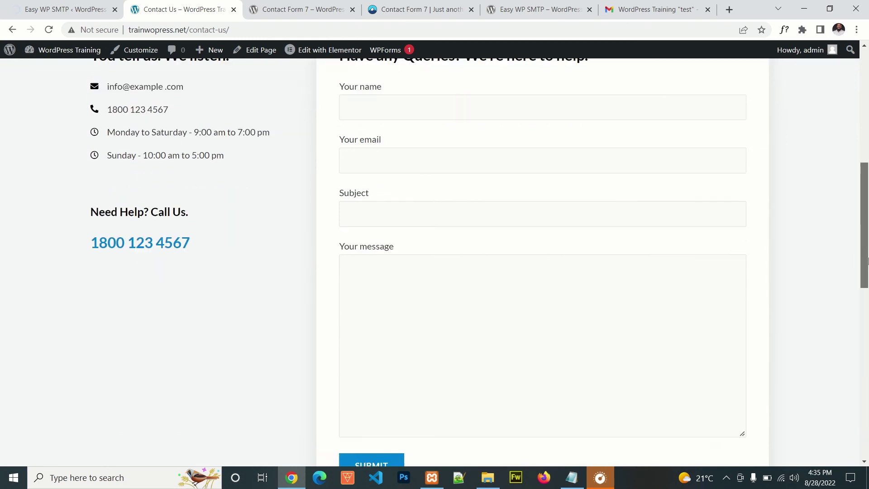
{"action": "scroll", "coordinate": [573, 214], "scroll_direction": "up", "scroll_amount": 3}
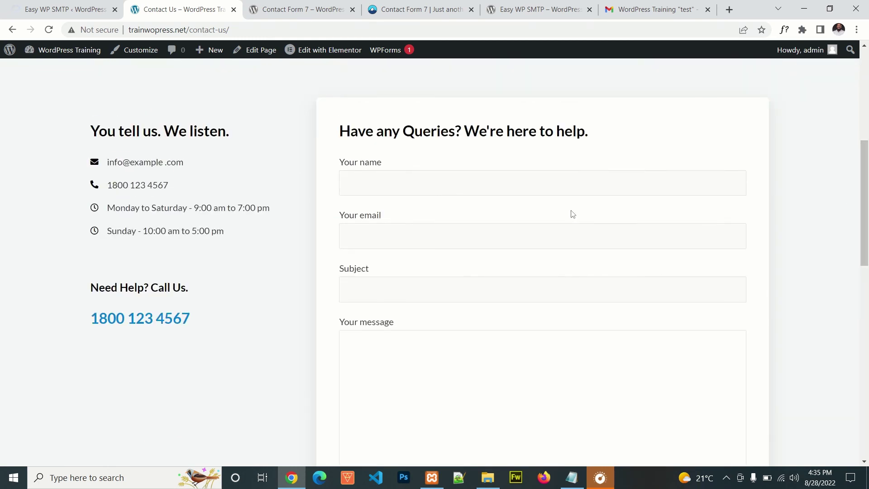
{"action": "left_click", "coordinate": [96, 10]}
{"action": "left_click", "coordinate": [28, 77]}
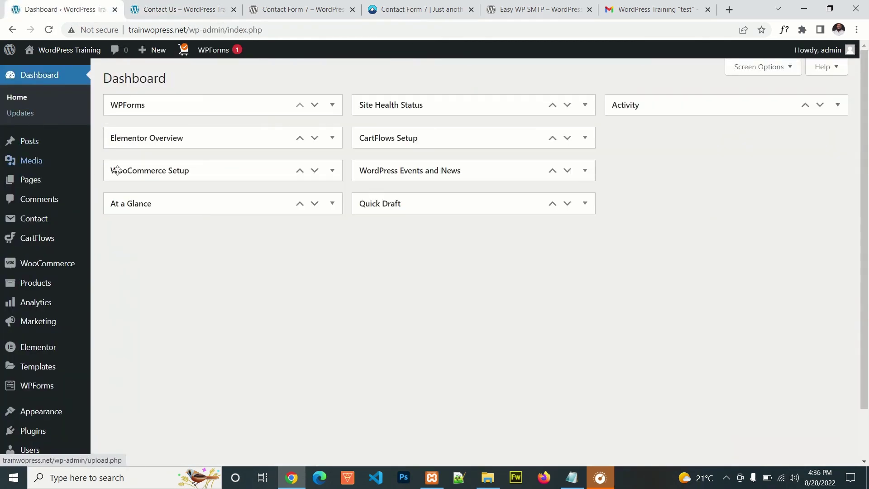